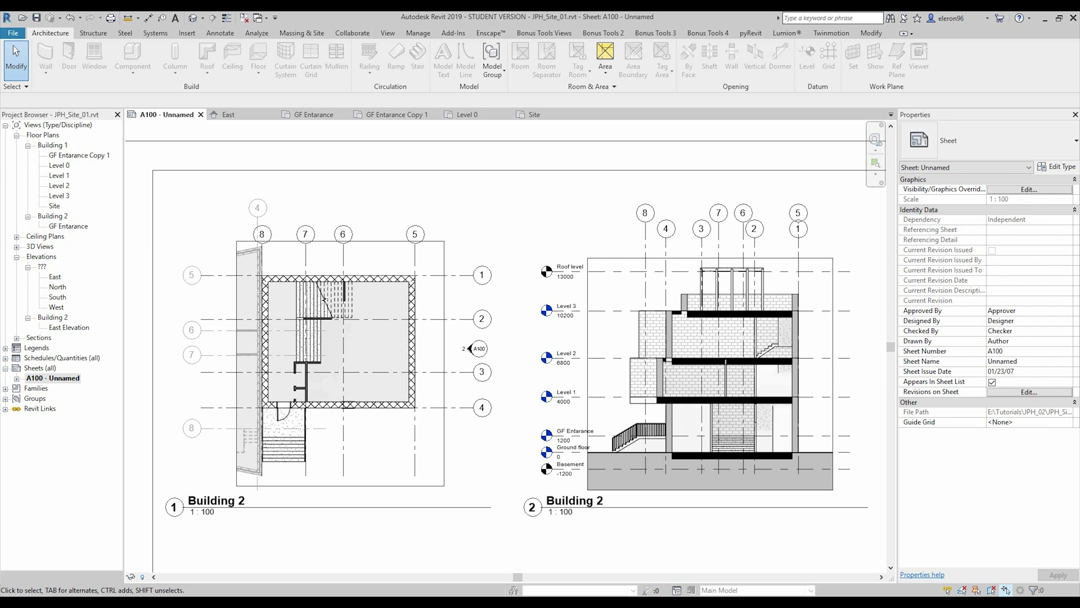
# Switch from sheet A100 via the Level 0 view to the Site floor plan.
pyautogui.click(471, 115)
pyautogui.click(532, 115)
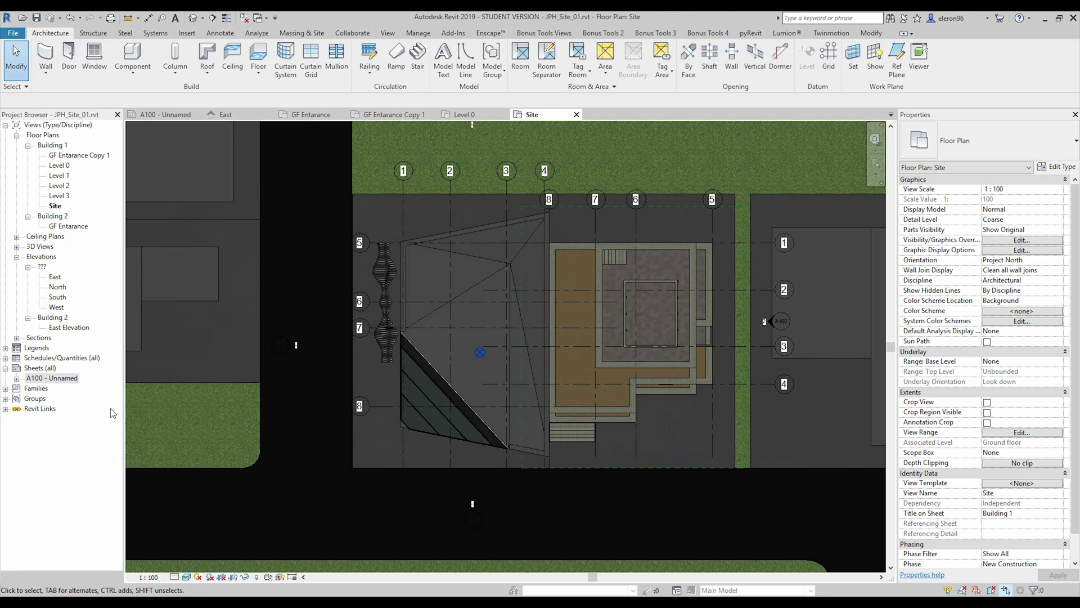
# Create sheet A101 with the Title_Blocks_A1_Metric : Standard titleblock, then return to the Site plan.
pyautogui.click(40, 367)
pyautogui.rightClick(40, 367)
pyautogui.click(67, 377)
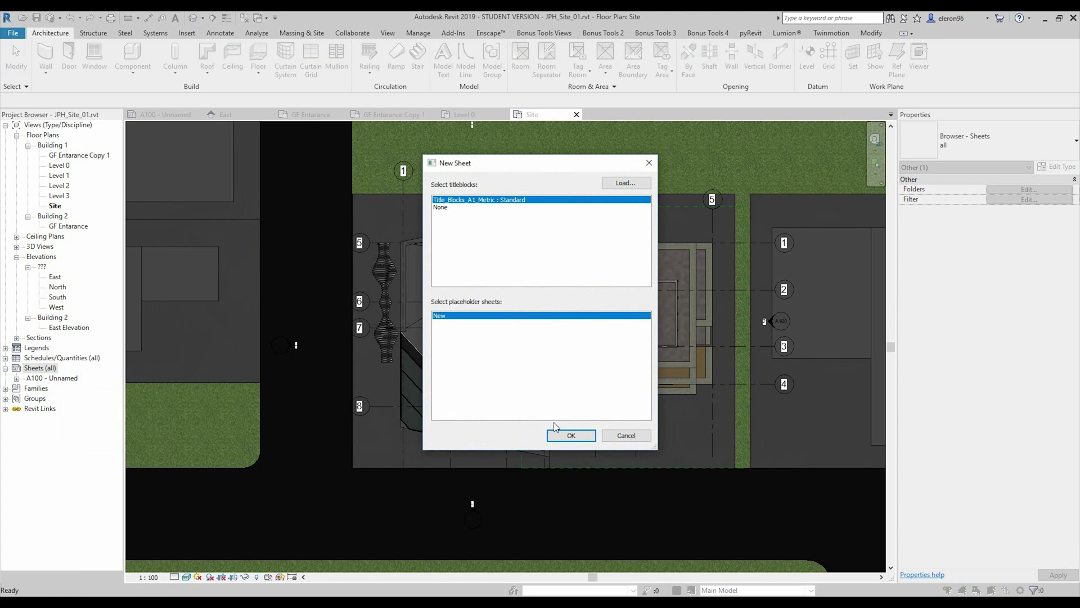
pyautogui.click(566, 439)
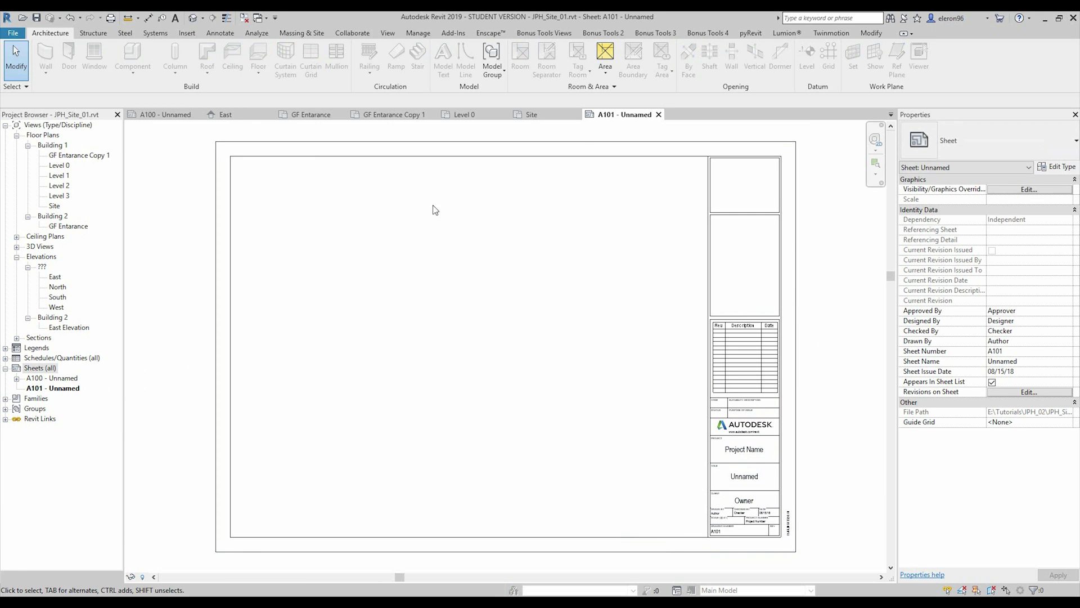
pyautogui.click(565, 115)
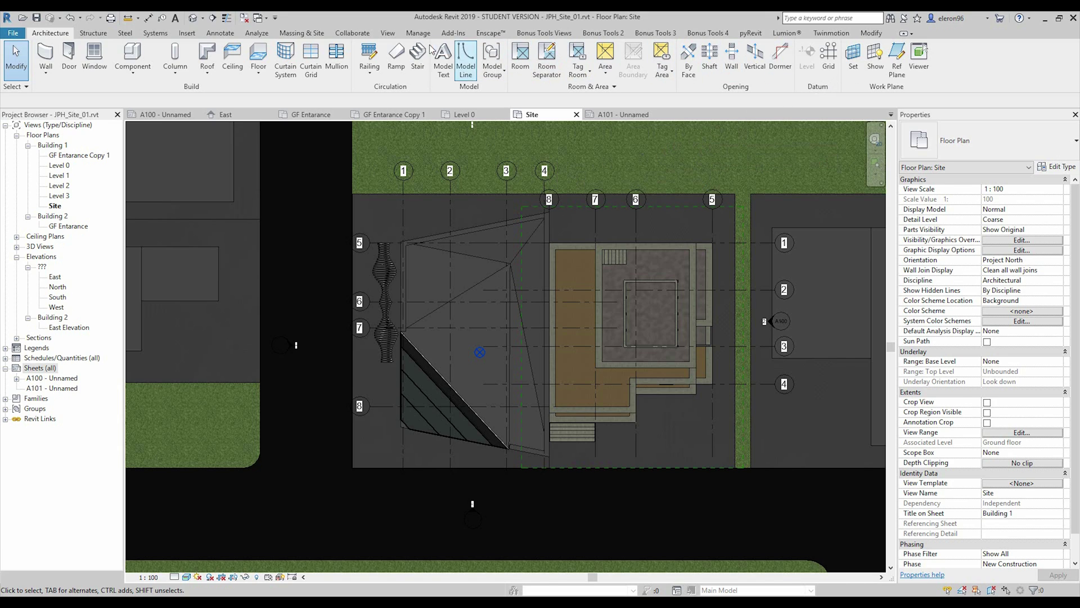
# Draw Scope Box 2 around the left building on the Site plan.
pyautogui.click(388, 34)
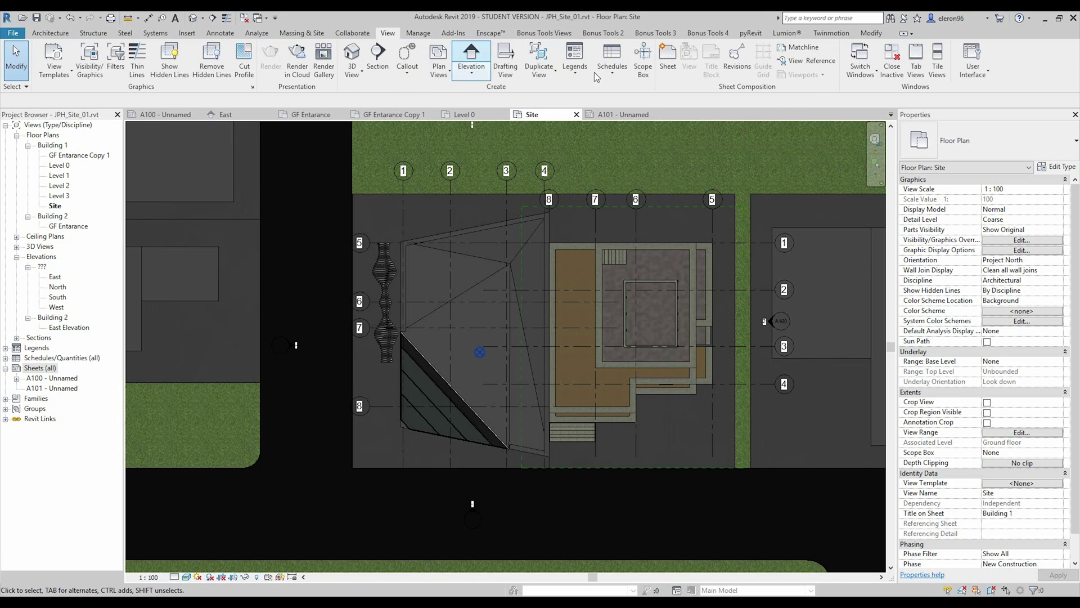
pyautogui.click(650, 68)
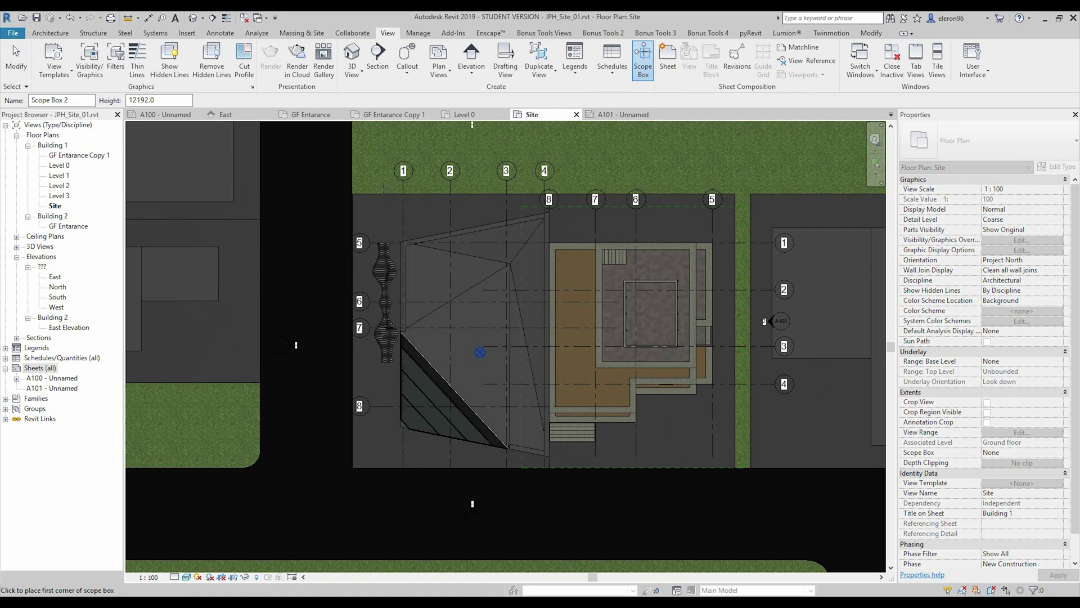
pyautogui.click(346, 196)
pyautogui.click(552, 471)
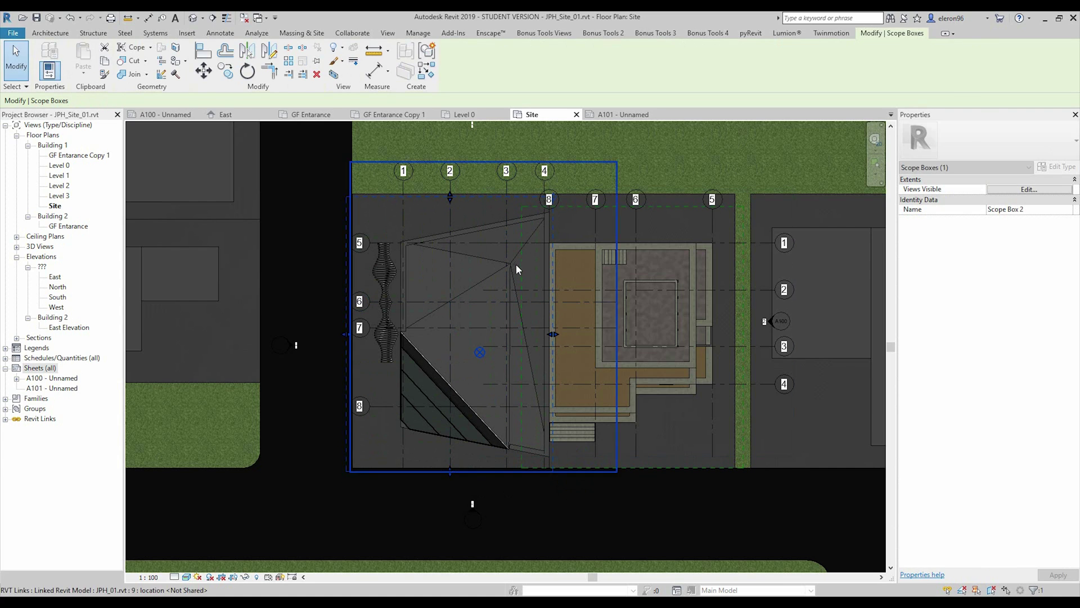
# Review the Views Visible list for Scope Box 2 and close it unchanged.
pyautogui.click(1040, 188)
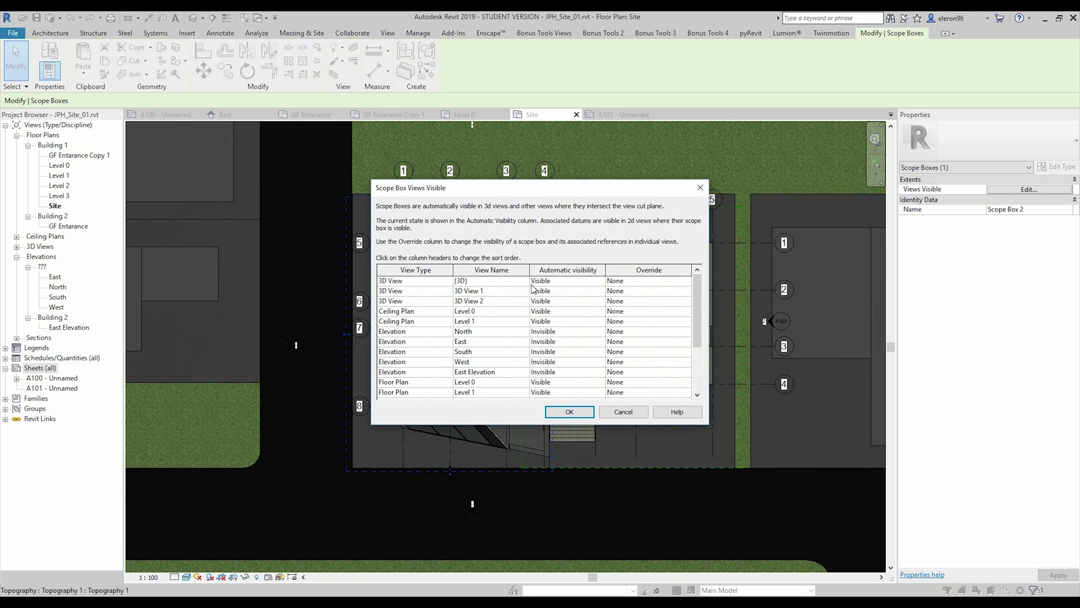
pyautogui.moveTo(697, 298); pyautogui.dragTo(698, 341)
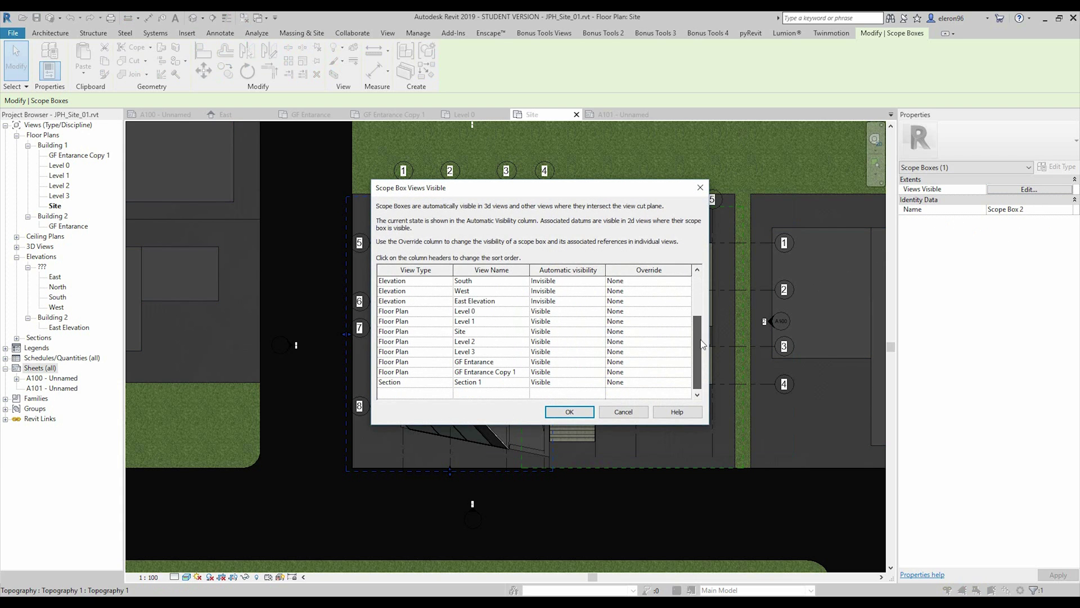
pyautogui.click(570, 412)
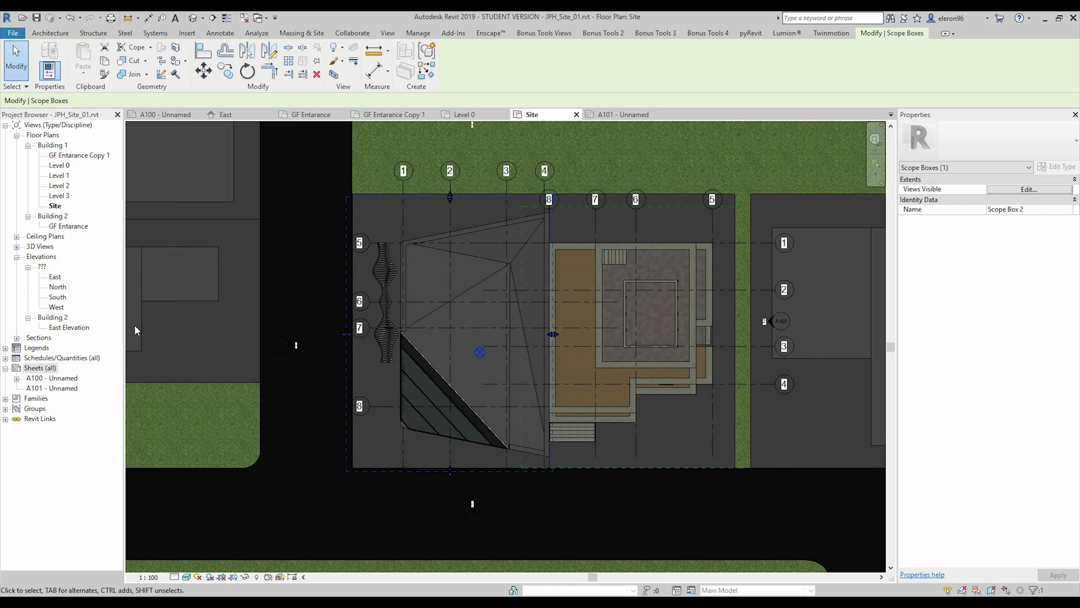
# Set the Level 0 plan's Scope Box property to Scope Box 2, cropping it to the left building.
pyautogui.doubleClick(67, 167)
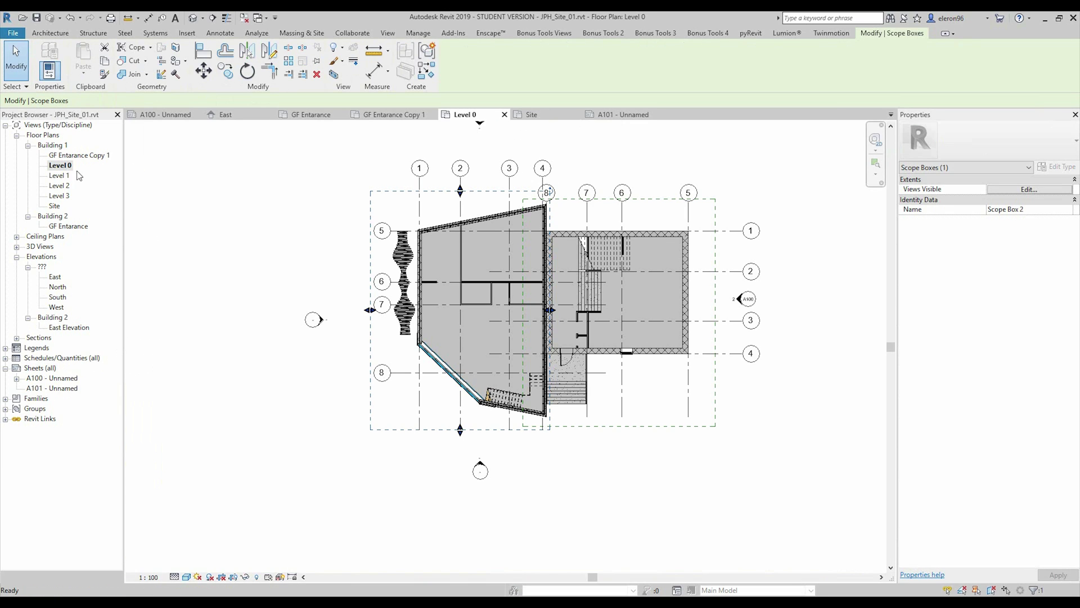
pyautogui.click(355, 159)
pyautogui.click(389, 192)
pyautogui.click(676, 457)
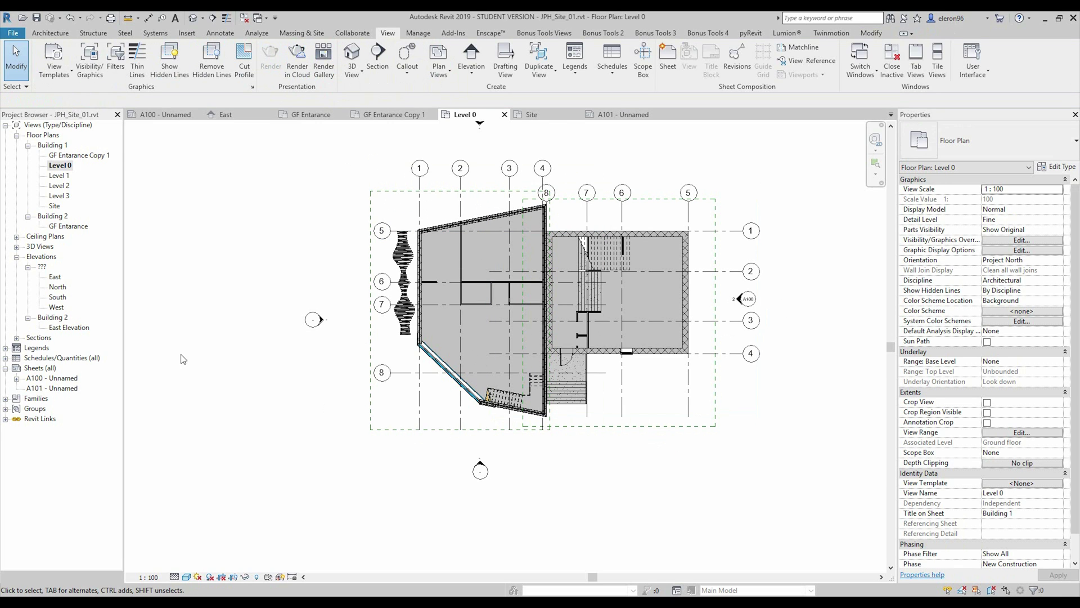
pyautogui.scroll(-1, 968, 462)
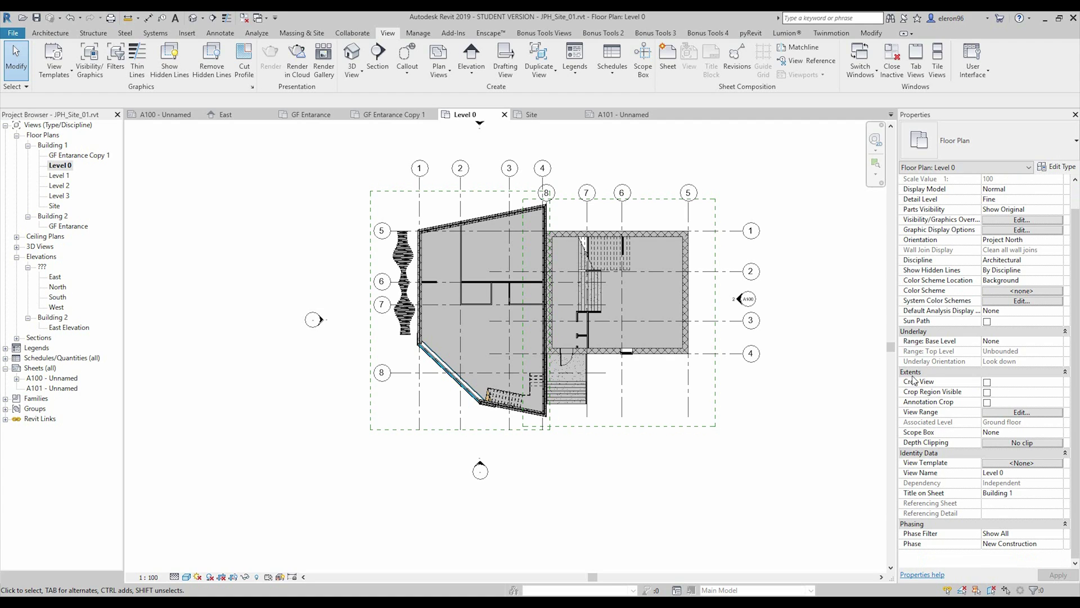
pyautogui.click(1043, 432)
pyautogui.click(1058, 433)
pyautogui.click(1022, 463)
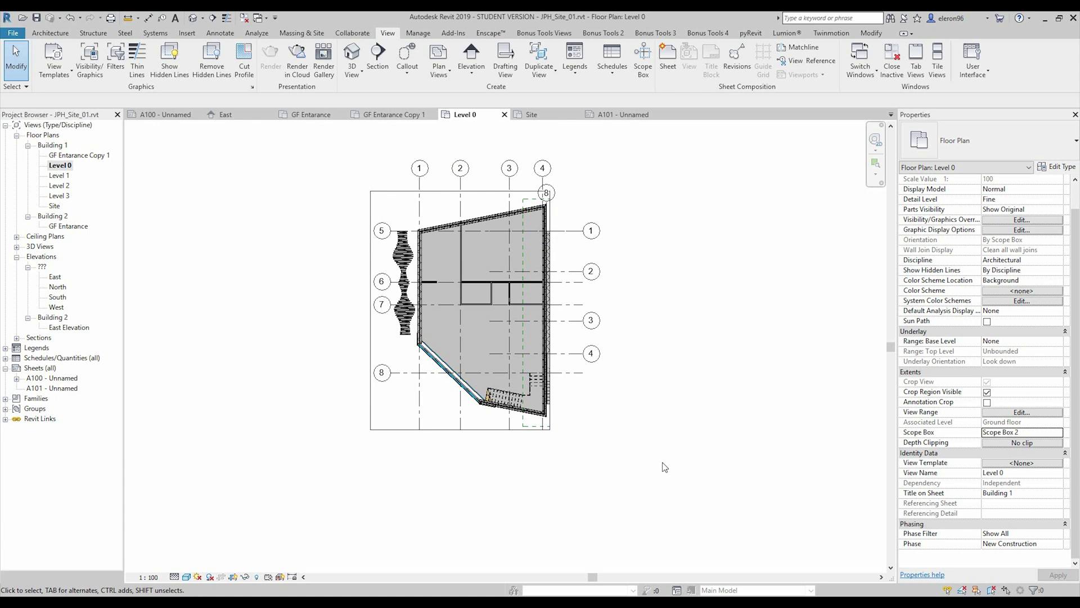
# Place the Level 0 plan at the top-left of sheet A101 as the Building 1 viewport at 1 : 100.
pyautogui.doubleClick(62, 394)
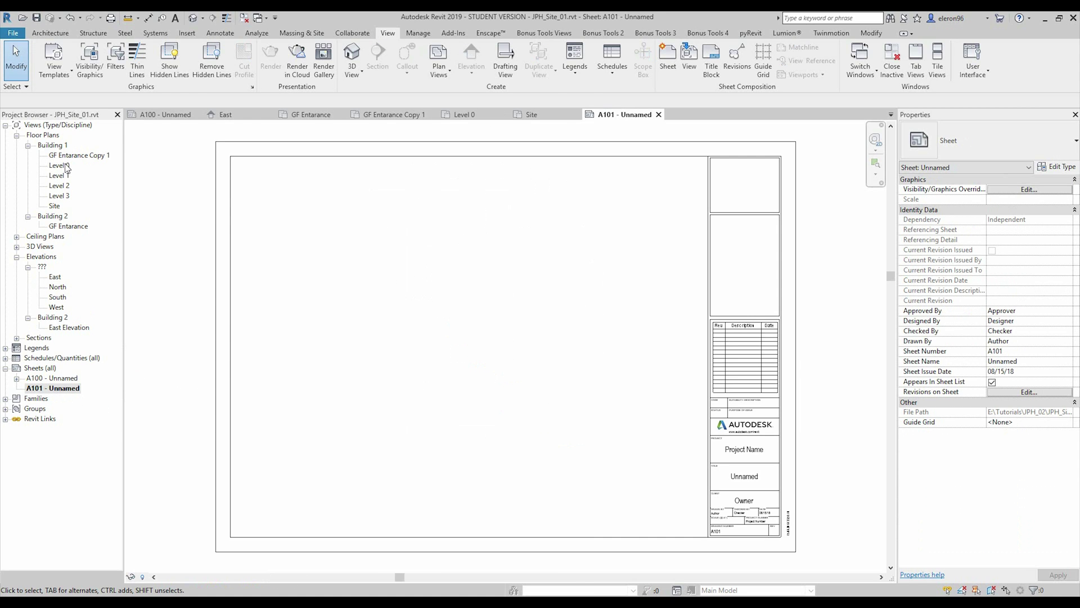
pyautogui.moveTo(67, 166); pyautogui.dragTo(340, 294)
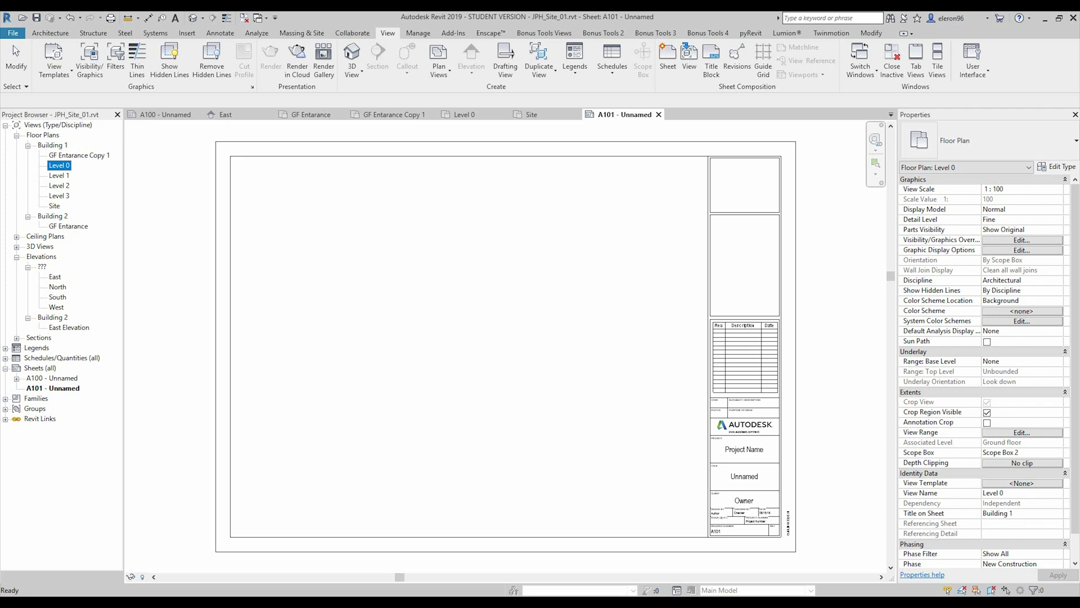
pyautogui.click(306, 233)
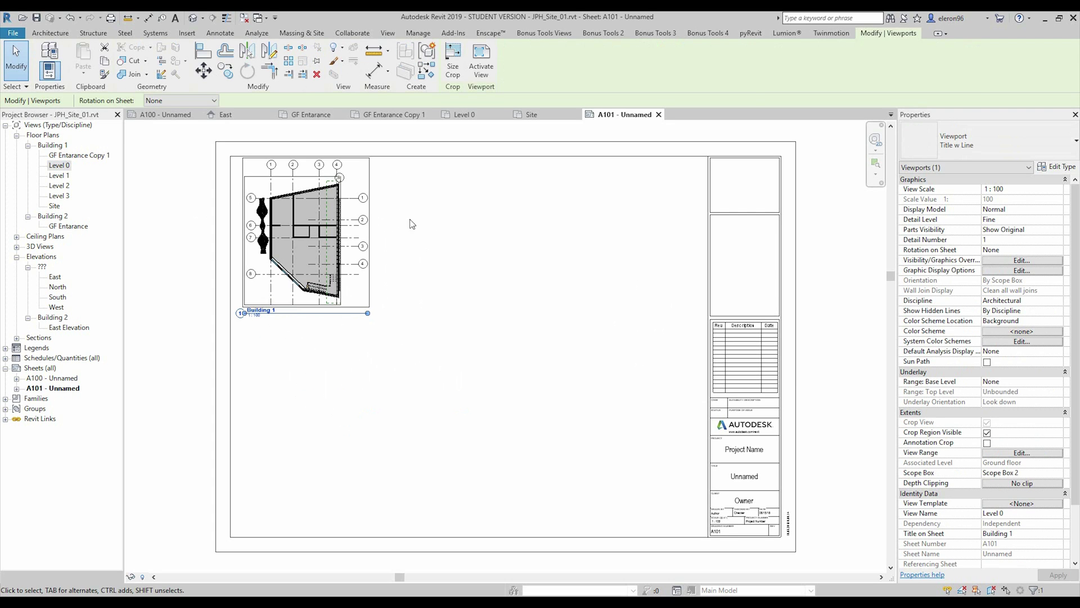
pyautogui.click(465, 278)
pyautogui.scroll(5, 267, 238)
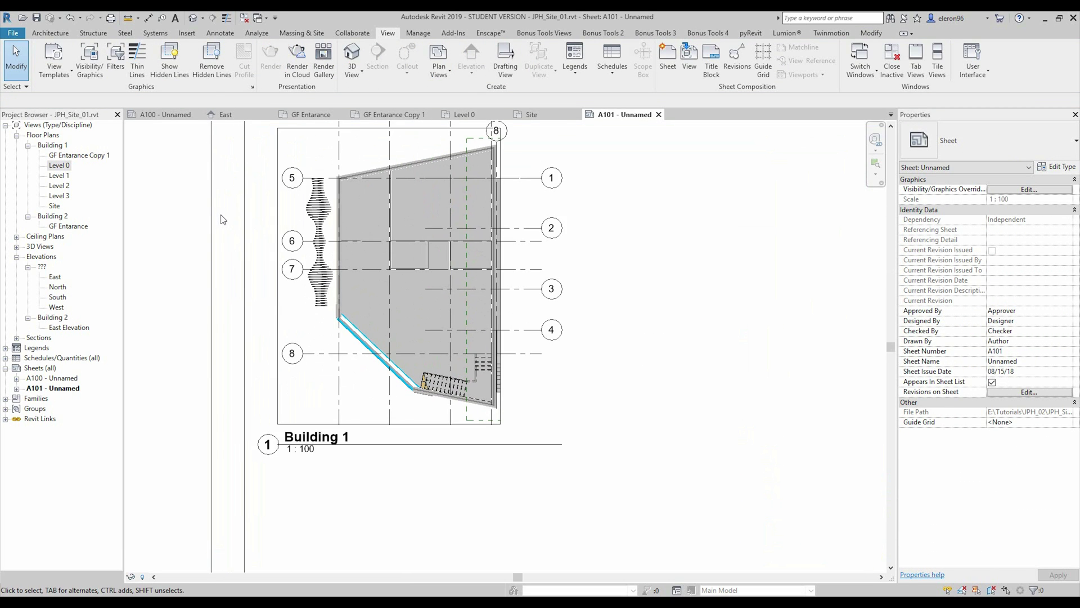
pyautogui.moveTo(343, 318); pyautogui.dragTo(345, 343, button='middle')
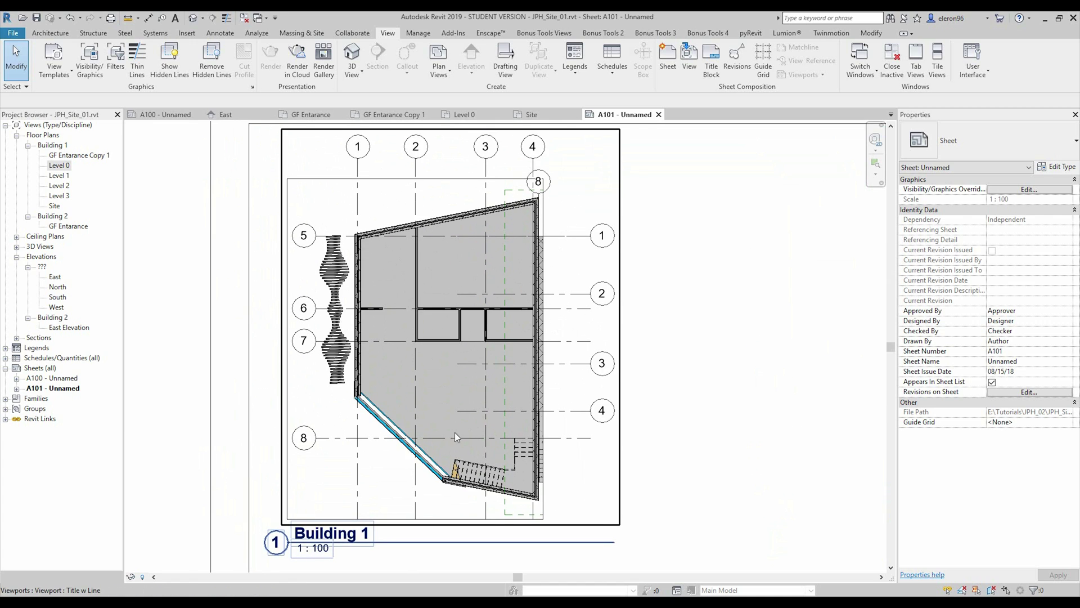
pyautogui.click(616, 447)
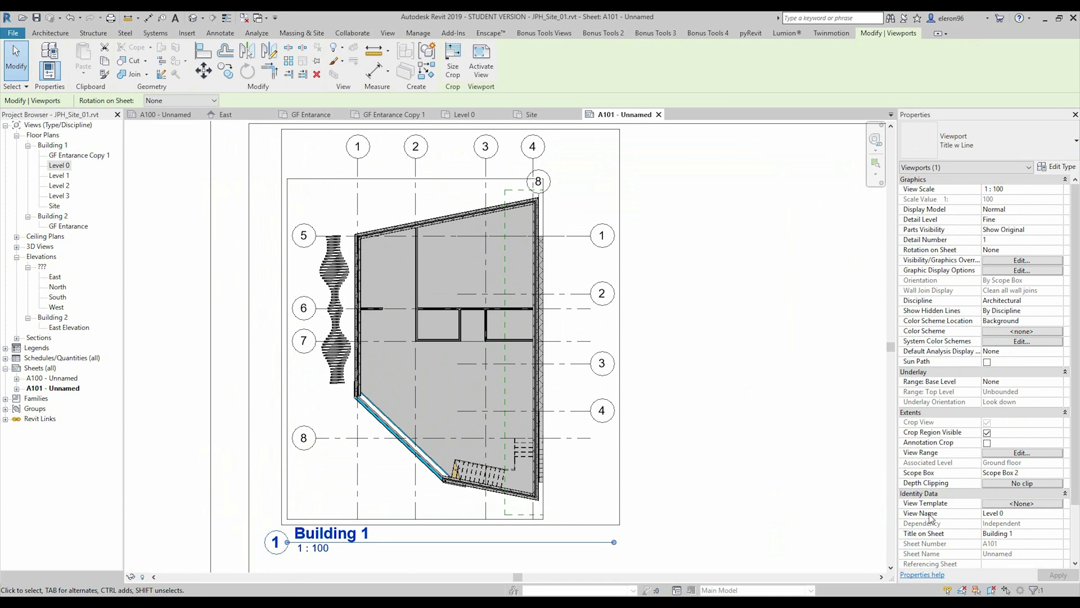
# Duplicate the Building 2 view template as a new template named B1.
pyautogui.click(999, 504)
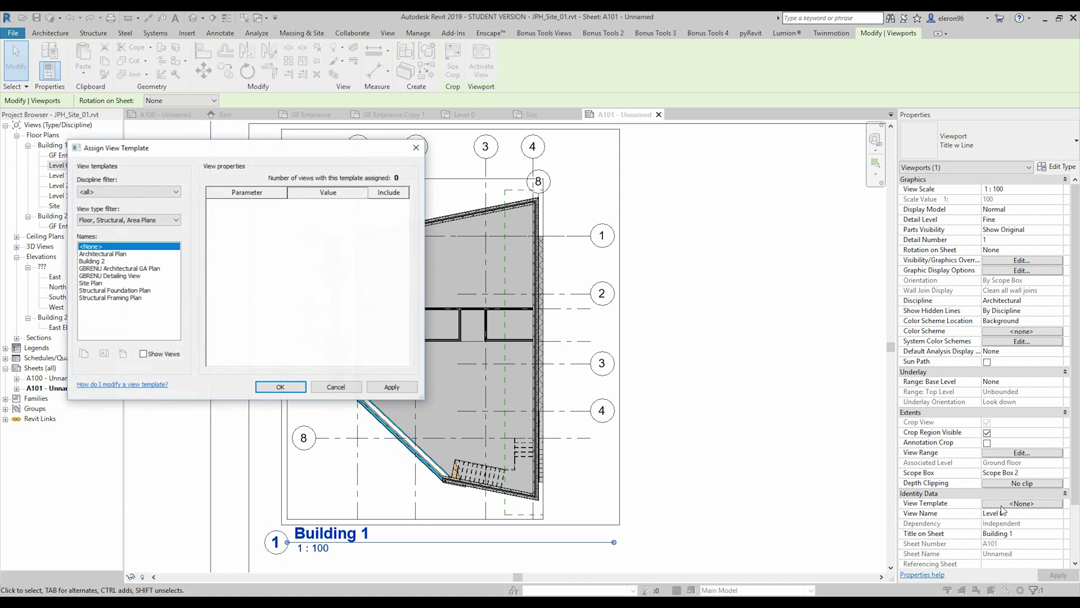
pyautogui.click(90, 262)
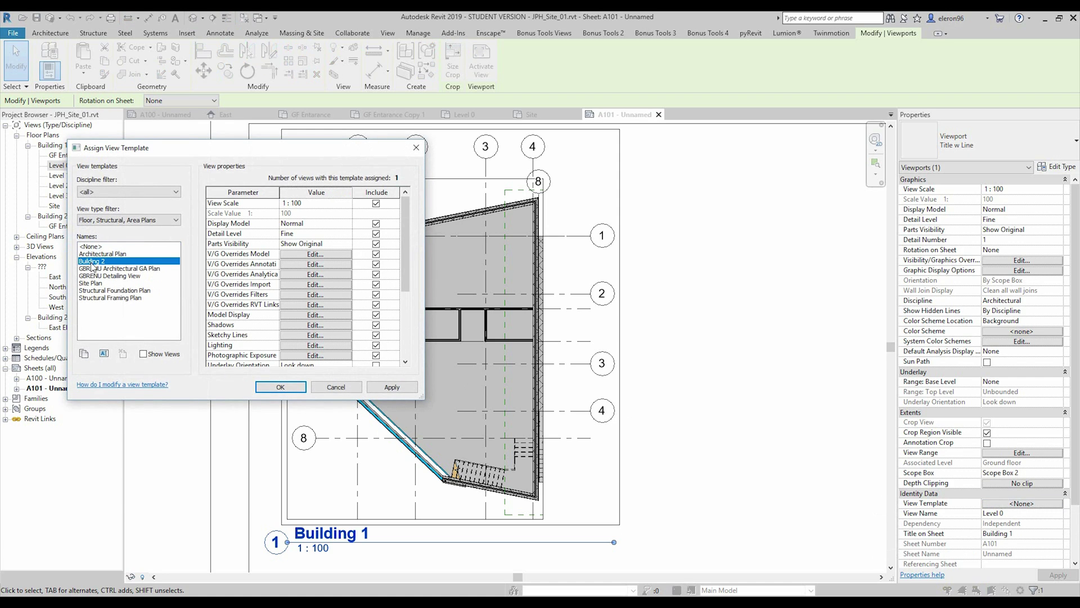
pyautogui.click(84, 354)
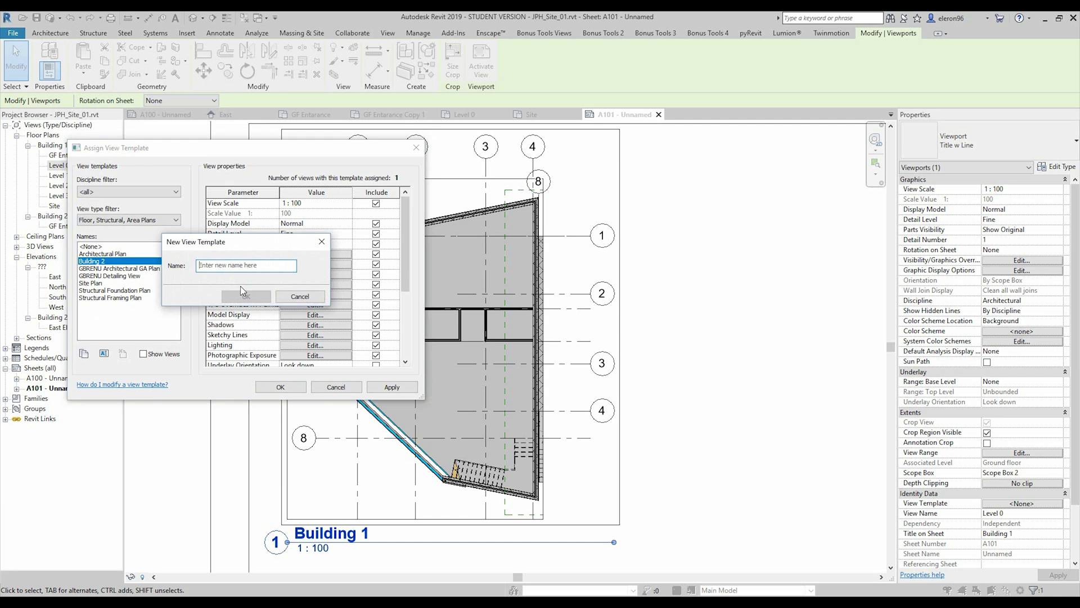
pyautogui.write('B1')
pyautogui.click(254, 298)
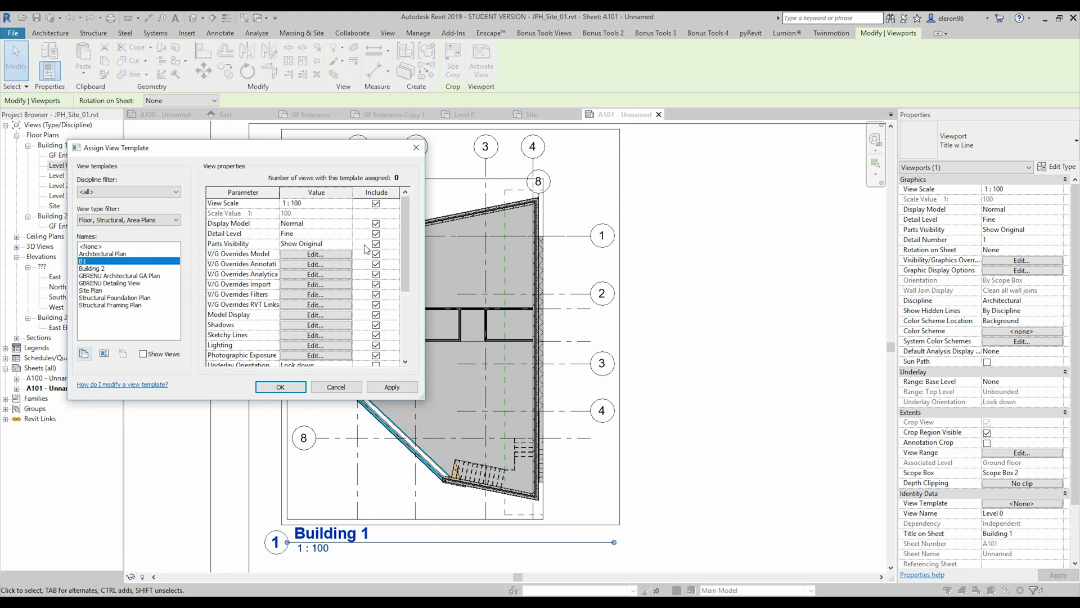
pyautogui.click(396, 254)
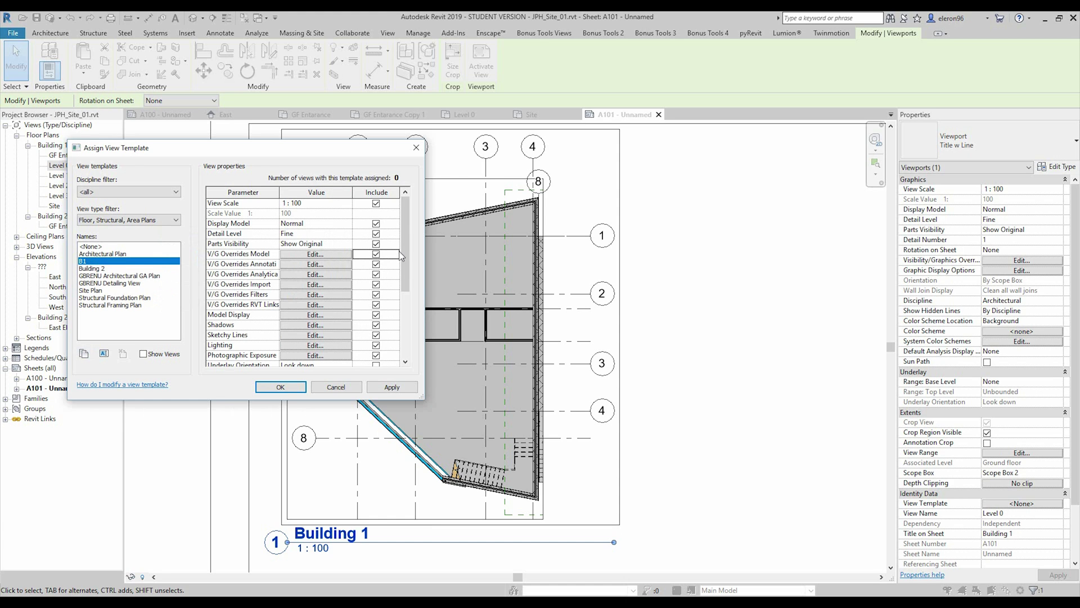
# In B1's Revit Links overrides, halftone JPH_02 instead of JPH_01, and assign B1 to the viewport.
pyautogui.click(314, 254)
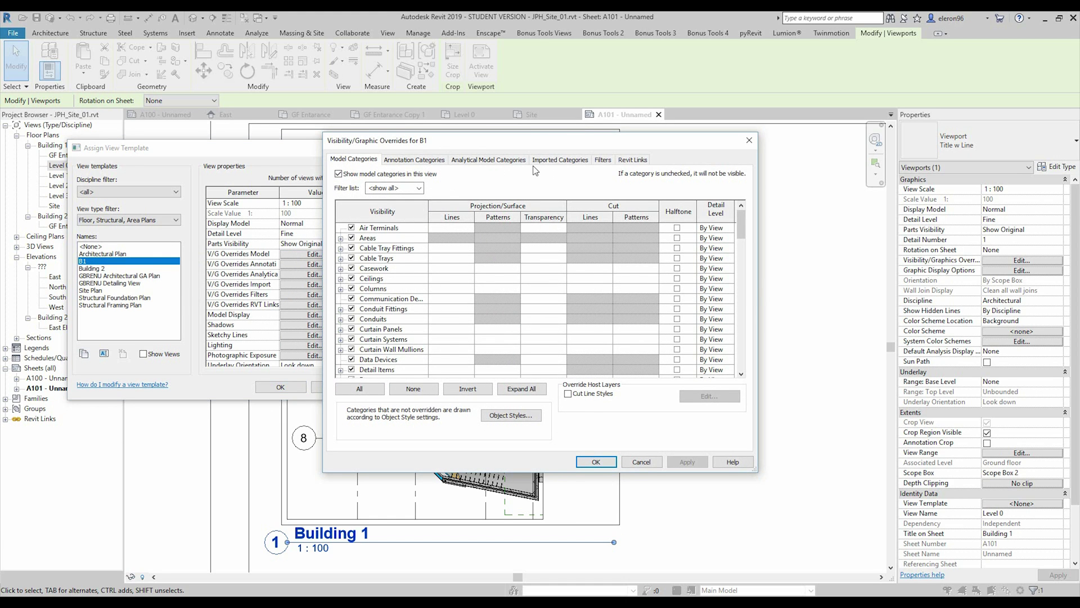
pyautogui.click(571, 161)
pyautogui.click(623, 162)
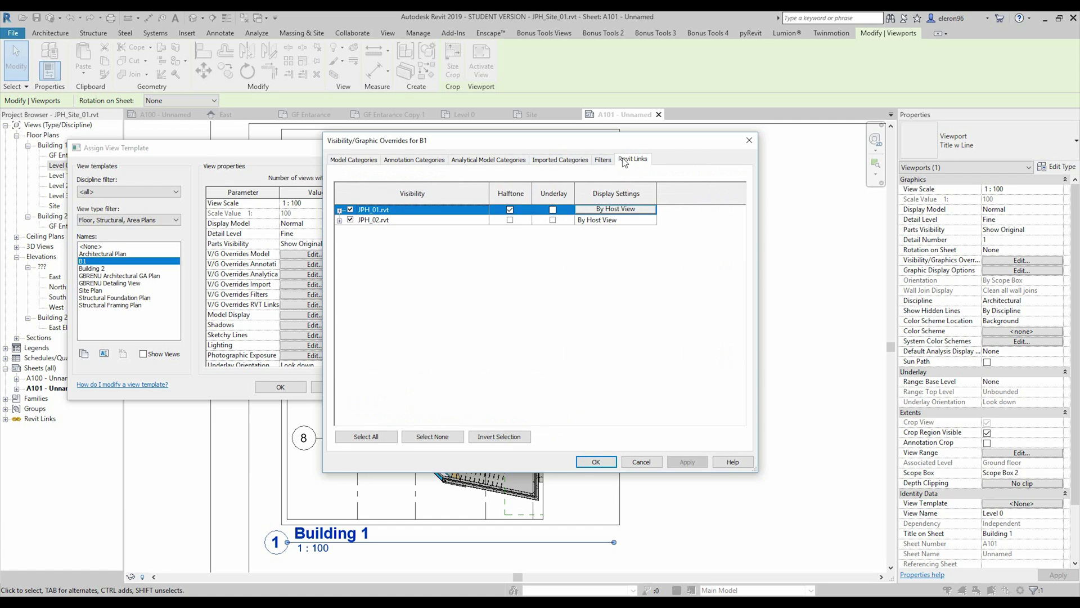
pyautogui.click(510, 220)
pyautogui.click(510, 209)
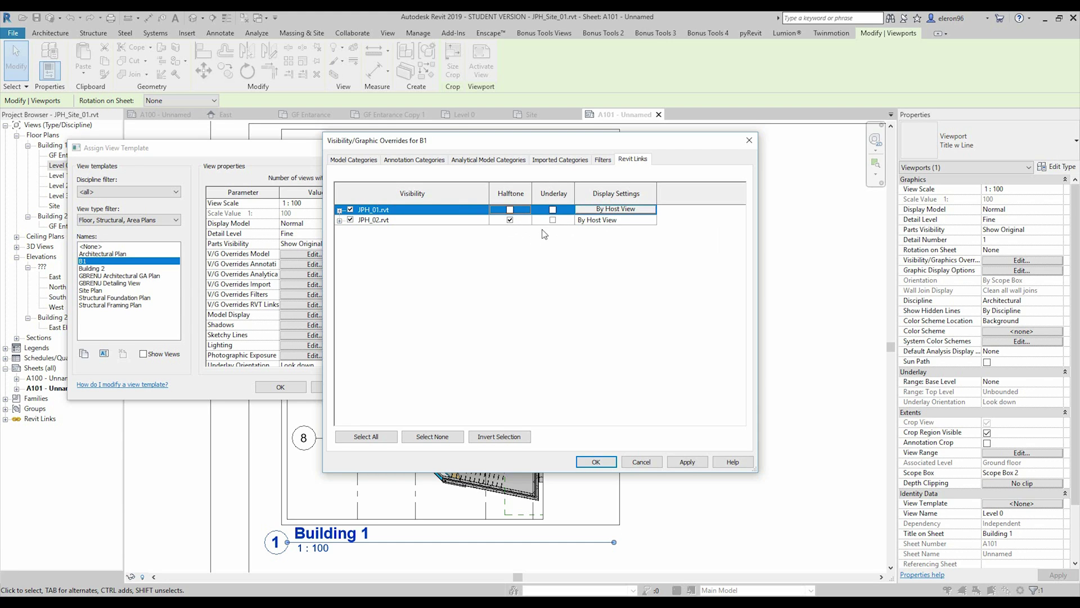
pyautogui.click(700, 467)
pyautogui.click(596, 461)
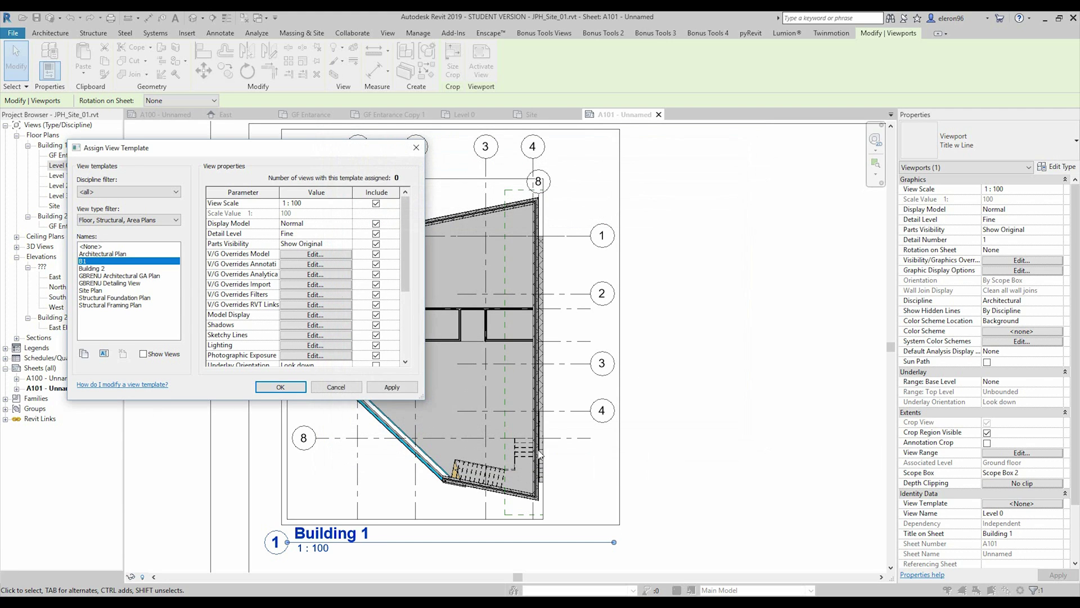
pyautogui.click(280, 387)
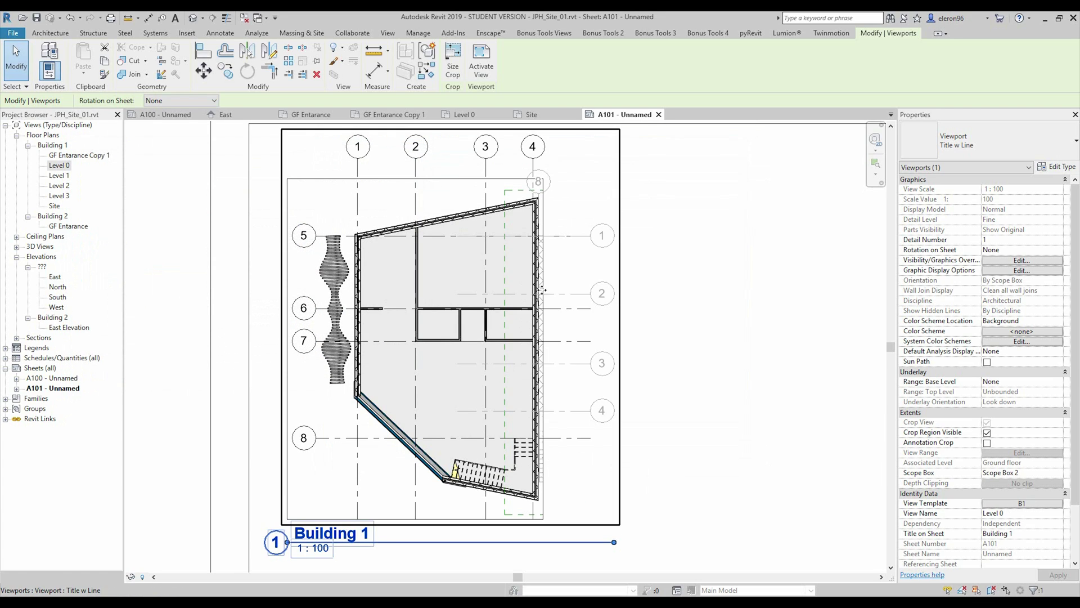
# Clear the Building 1 viewport selection on sheet A101.
pyautogui.click(666, 429)
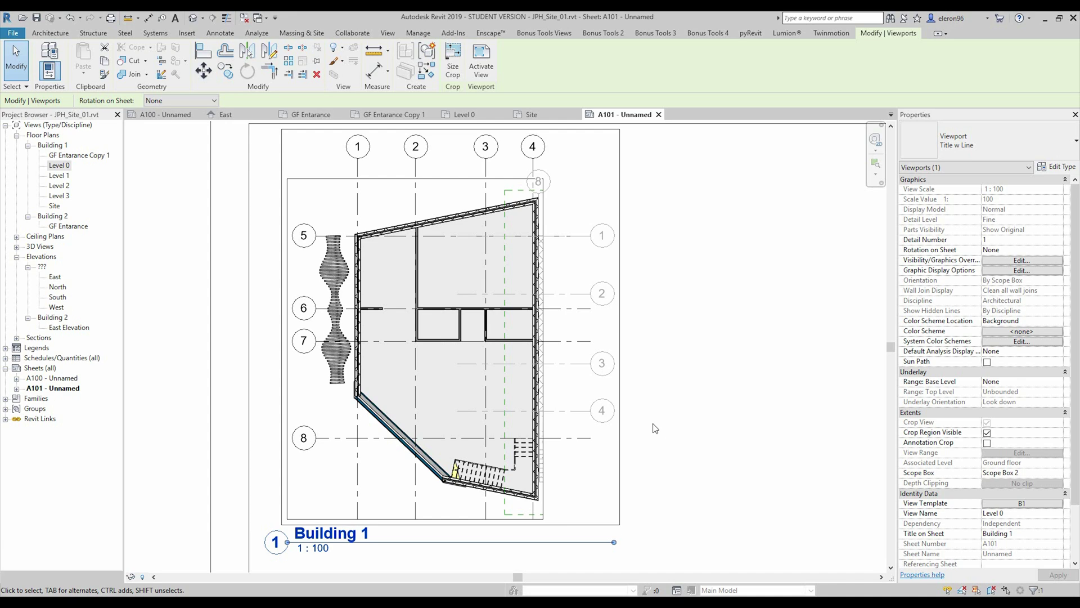
# Review every tab of the B1 template's V/G Overrides and close them without changes.
pyautogui.click(1022, 503)
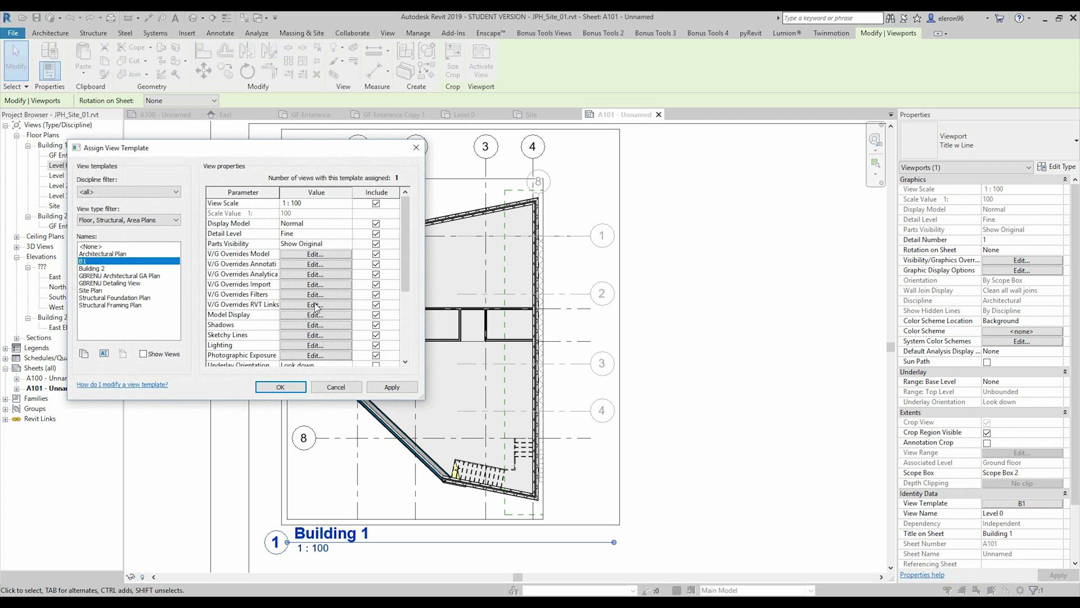
pyautogui.click(314, 256)
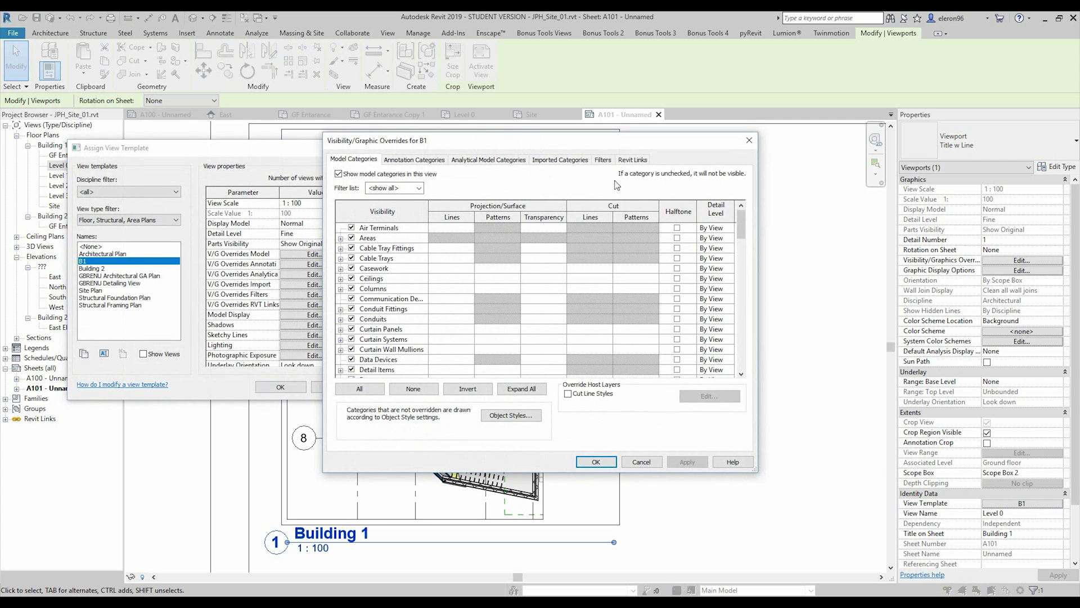
pyautogui.click(632, 159)
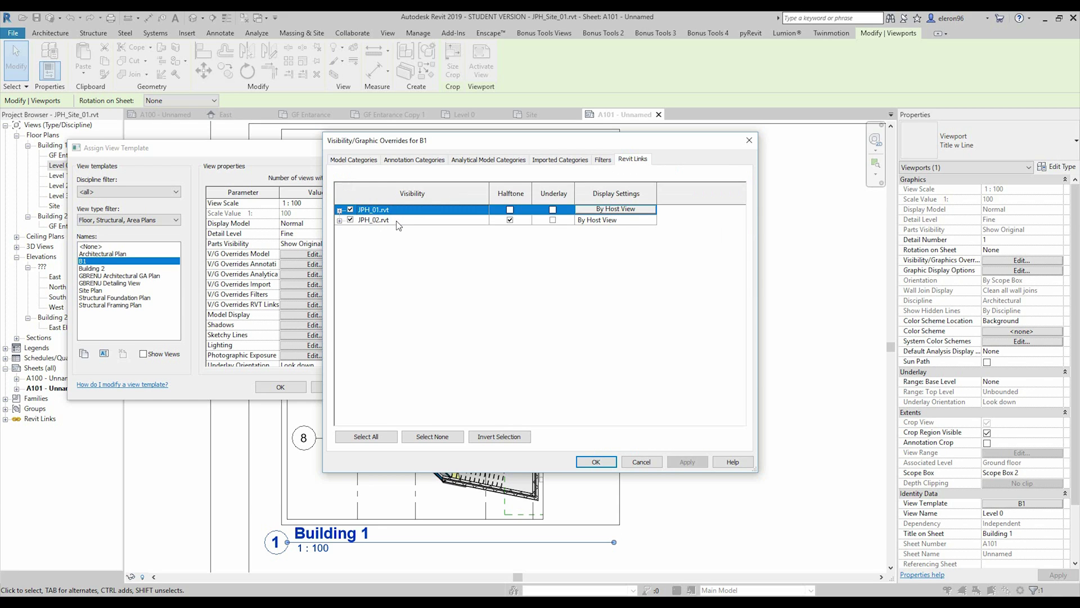
pyautogui.click(572, 162)
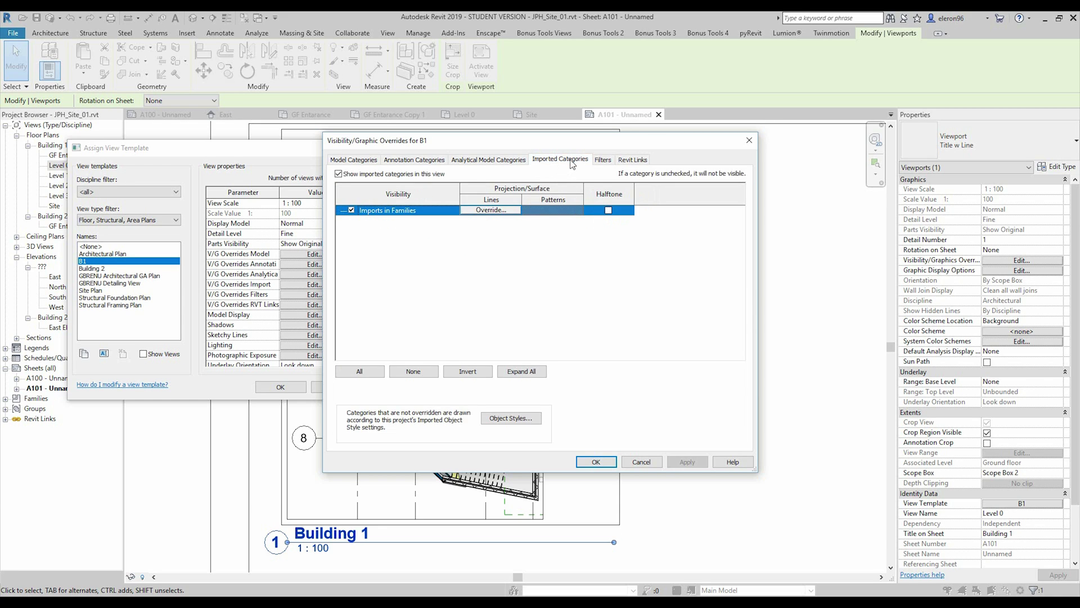
pyautogui.click(603, 159)
pyautogui.click(577, 160)
pyautogui.click(510, 162)
pyautogui.click(430, 162)
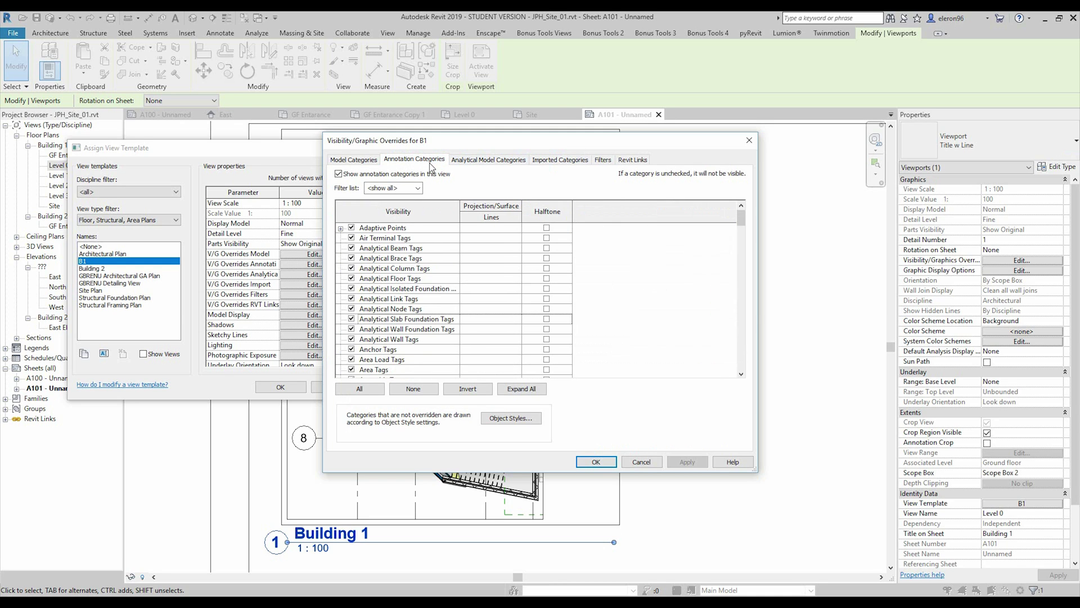
pyautogui.click(352, 161)
pyautogui.moveTo(744, 237); pyautogui.dragTo(743, 346)
pyautogui.click(597, 463)
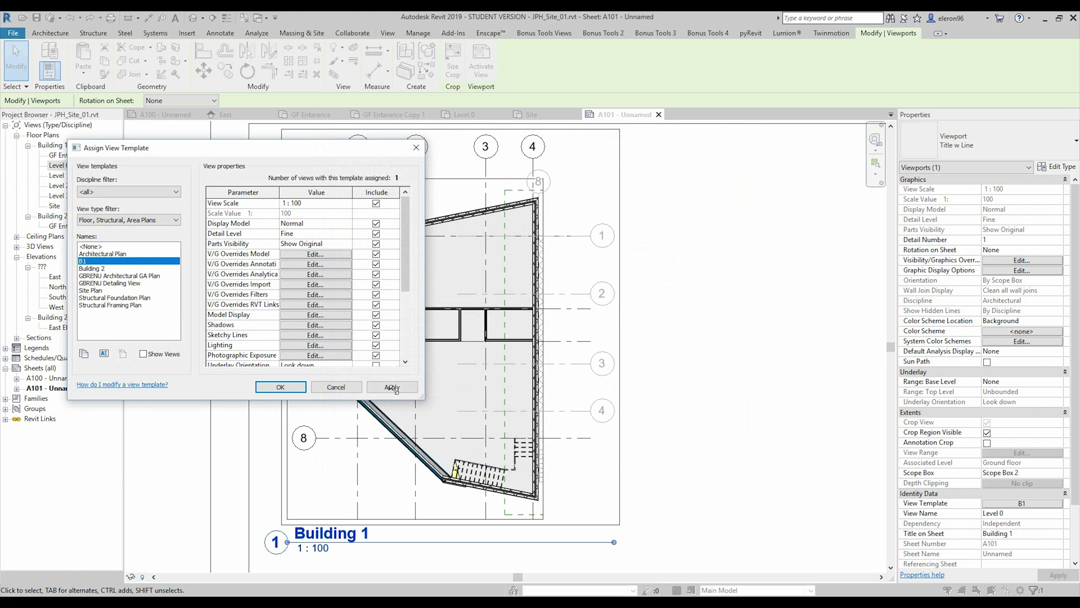
# Keep B1's display model at Normal and detail level at Fine, check Graphic Display Options, and apply.
pyautogui.click(338, 224)
pyautogui.click(347, 224)
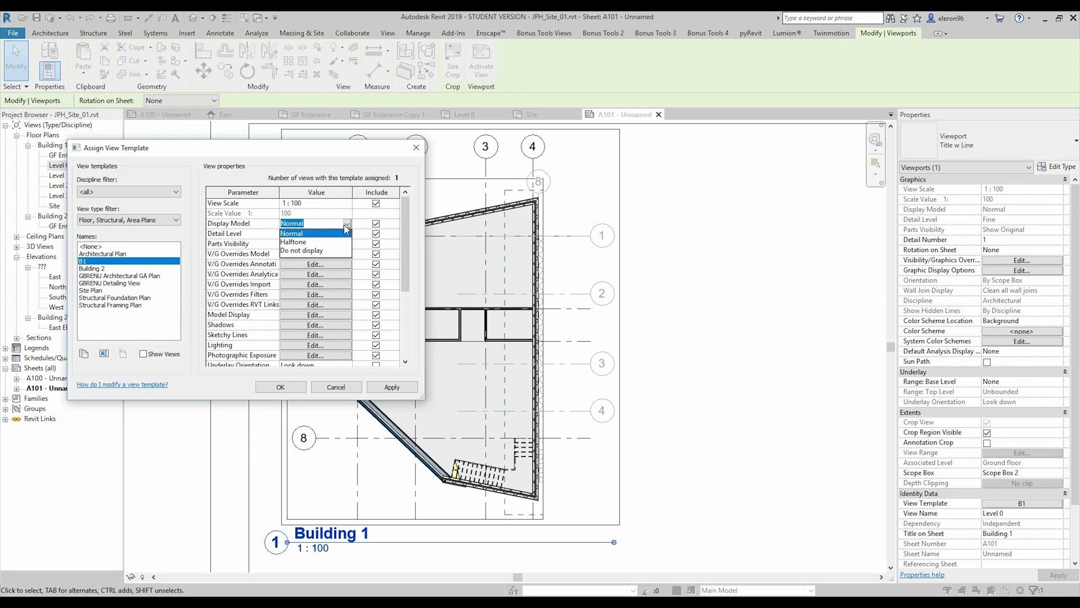
pyautogui.click(292, 236)
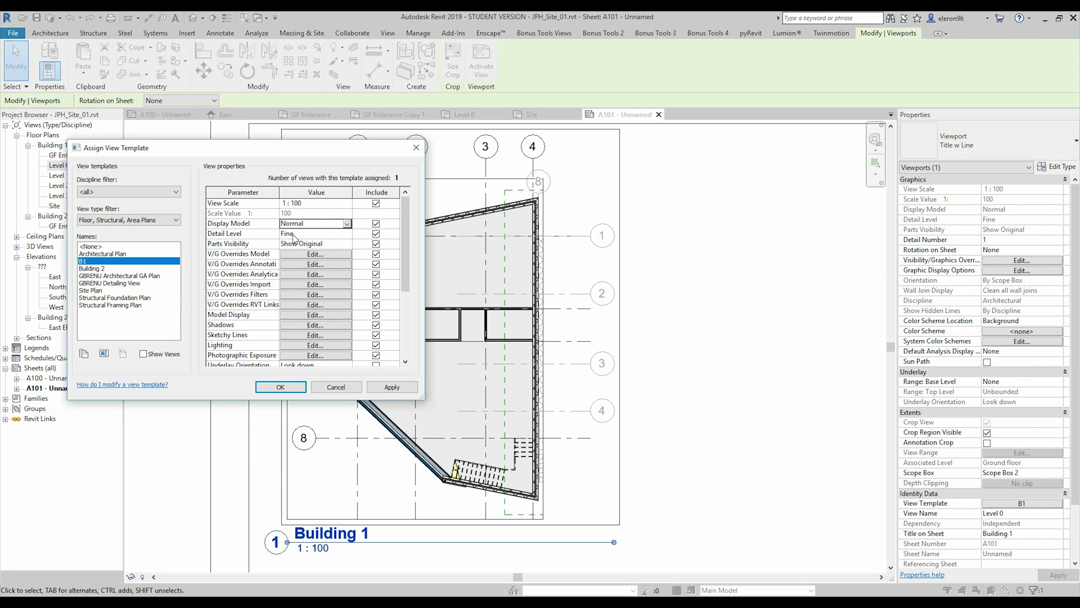
pyautogui.click(338, 234)
pyautogui.click(347, 234)
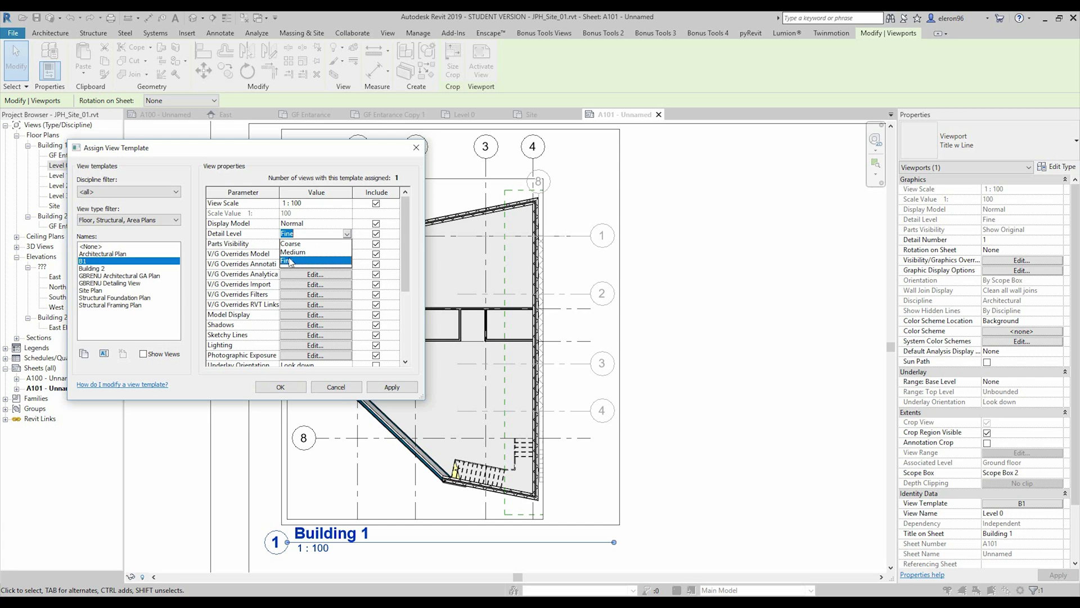
pyautogui.click(292, 261)
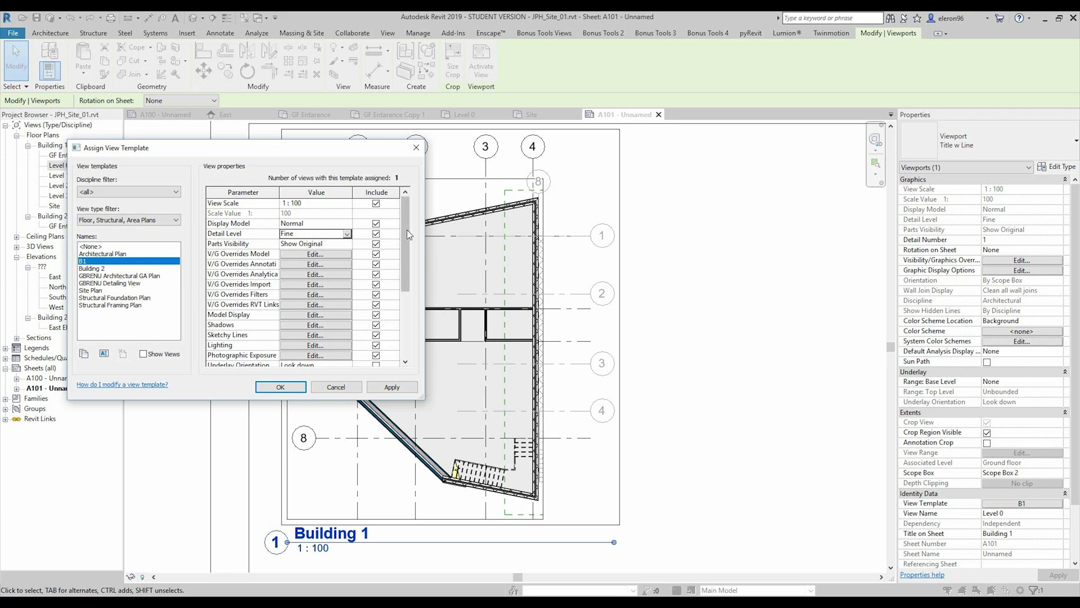
pyautogui.moveTo(406, 229); pyautogui.dragTo(410, 286)
pyautogui.click(306, 245)
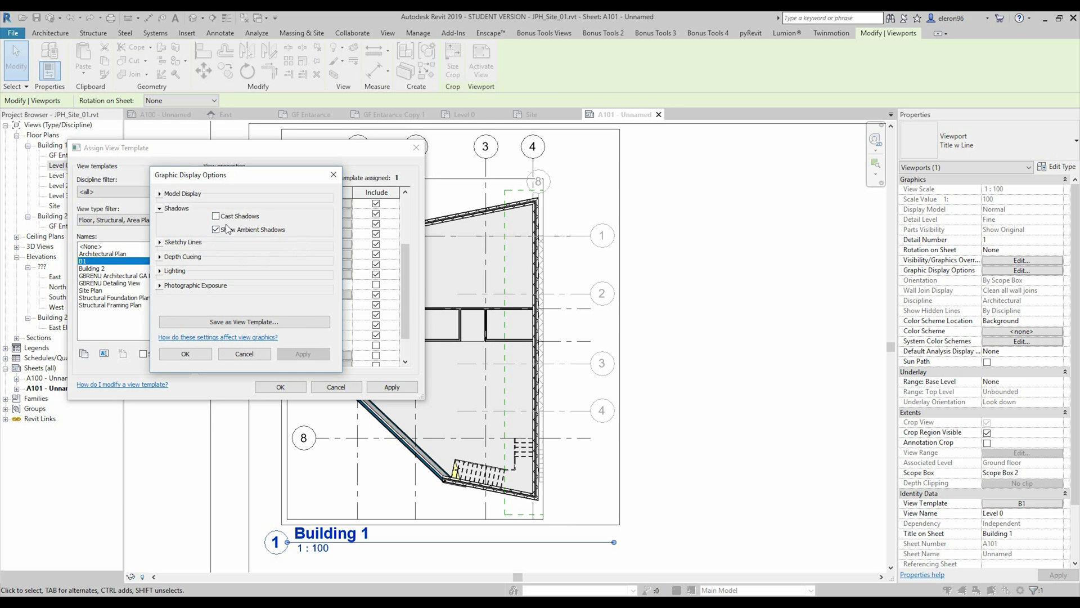
pyautogui.click(185, 354)
pyautogui.click(280, 387)
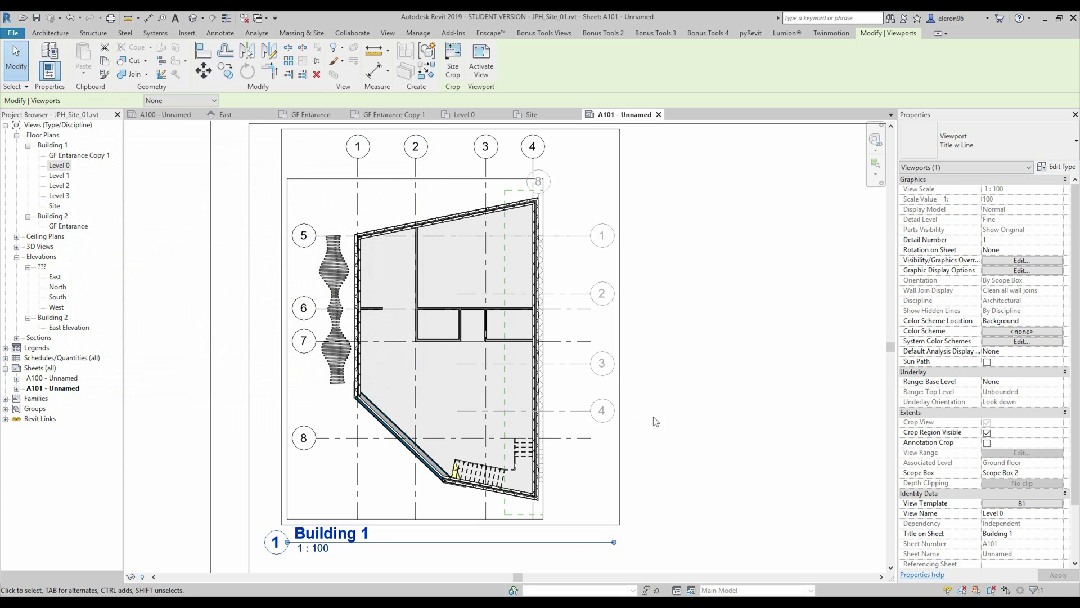
# On the Level 1 plan, apply the B1 view template and set Scope Box to Scope Box 2.
pyautogui.click(681, 422)
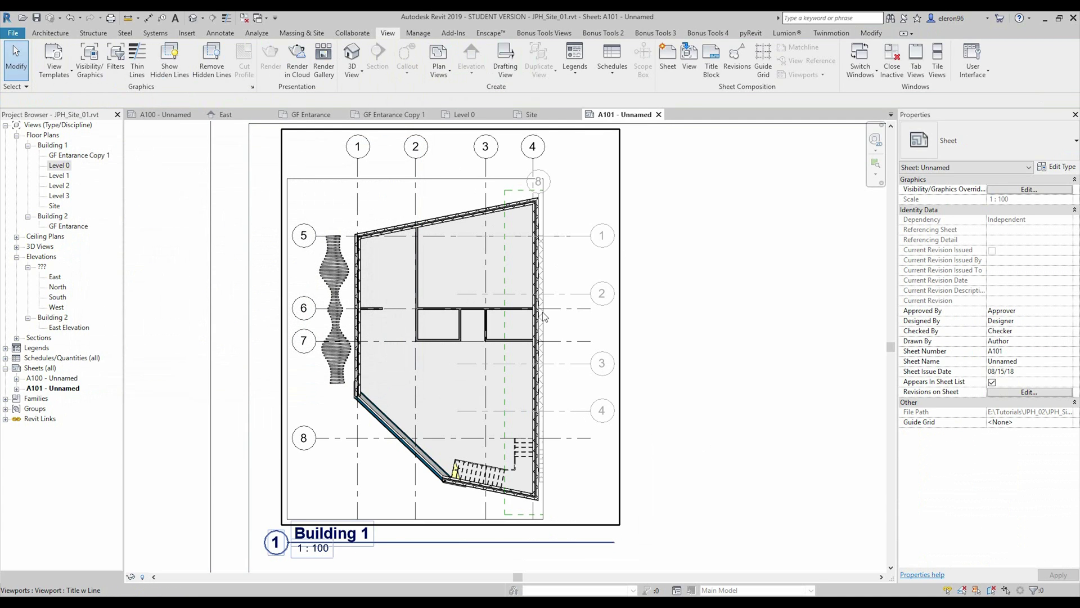
pyautogui.scroll(-2, 536, 318)
pyautogui.moveTo(634, 352); pyautogui.dragTo(535, 366, button='middle')
pyautogui.doubleClick(63, 176)
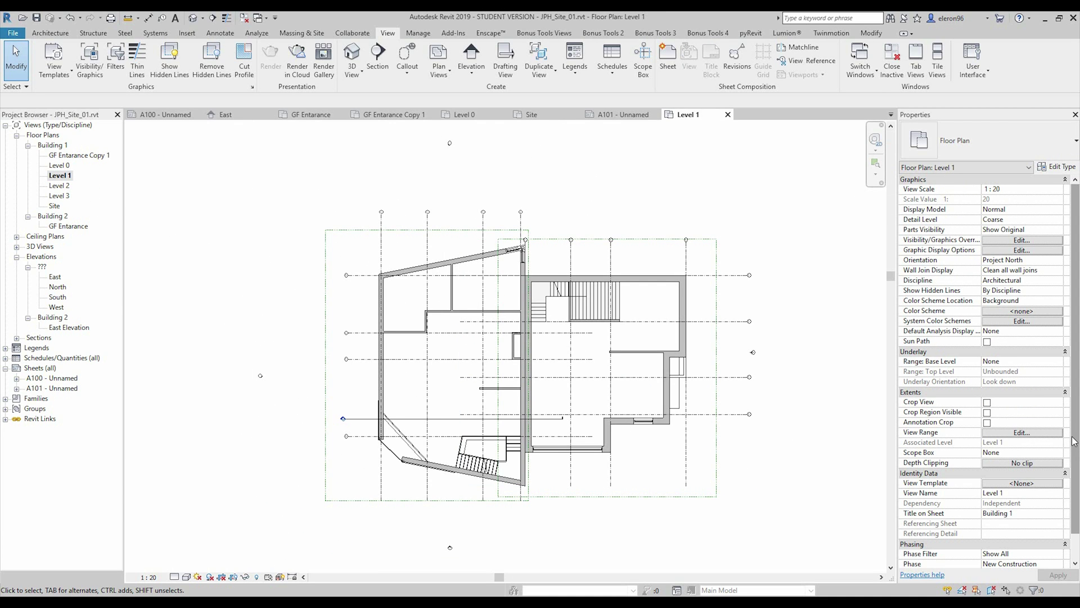
pyautogui.scroll(-1, 985, 428)
pyautogui.click(1016, 474)
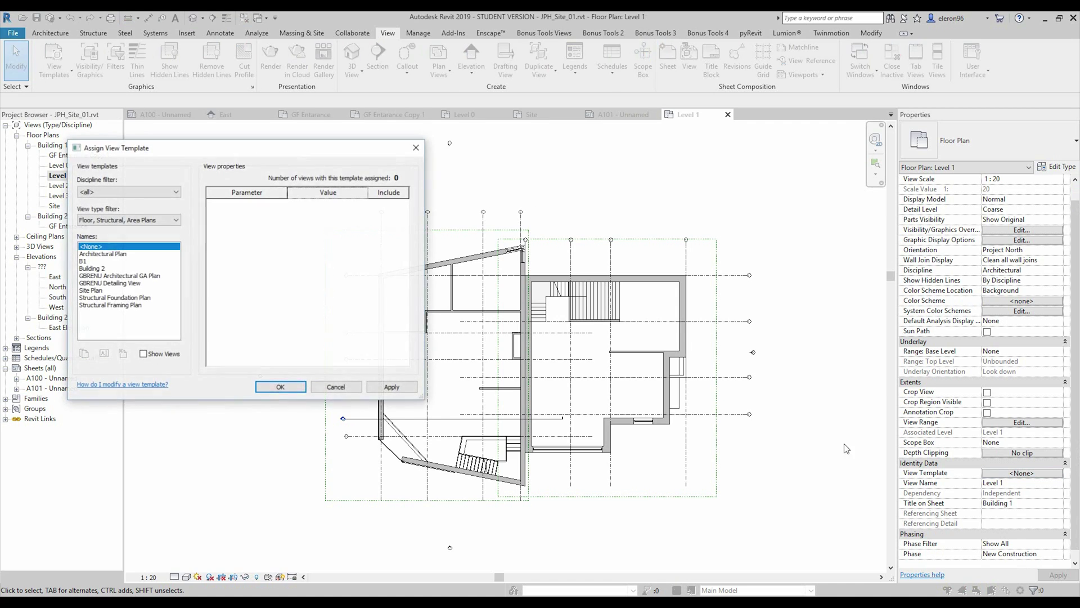
pyautogui.click(112, 261)
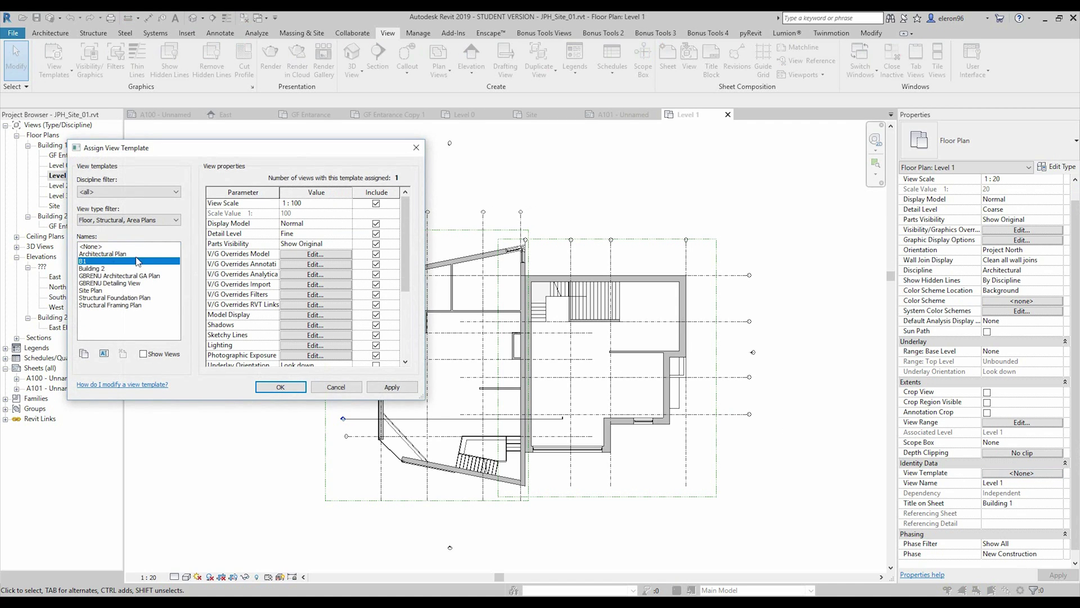
pyautogui.click(287, 386)
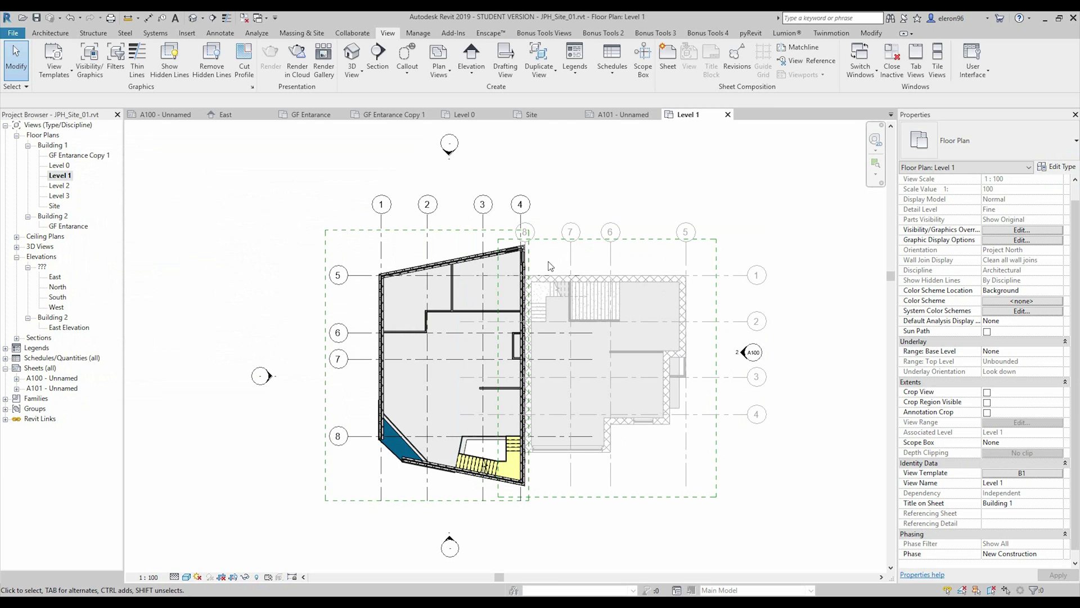
pyautogui.click(1060, 446)
pyautogui.click(1012, 473)
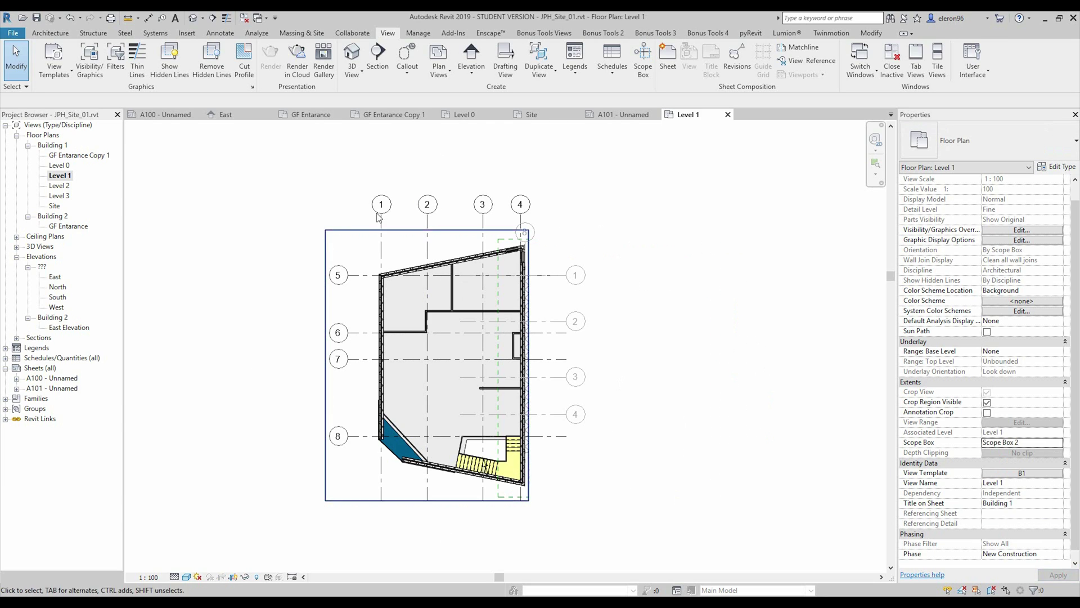
# Place Level 1 on sheet A101 right of the first viewport as Building 1 viewport 2 at 1 : 100.
pyautogui.doubleClick(39, 389)
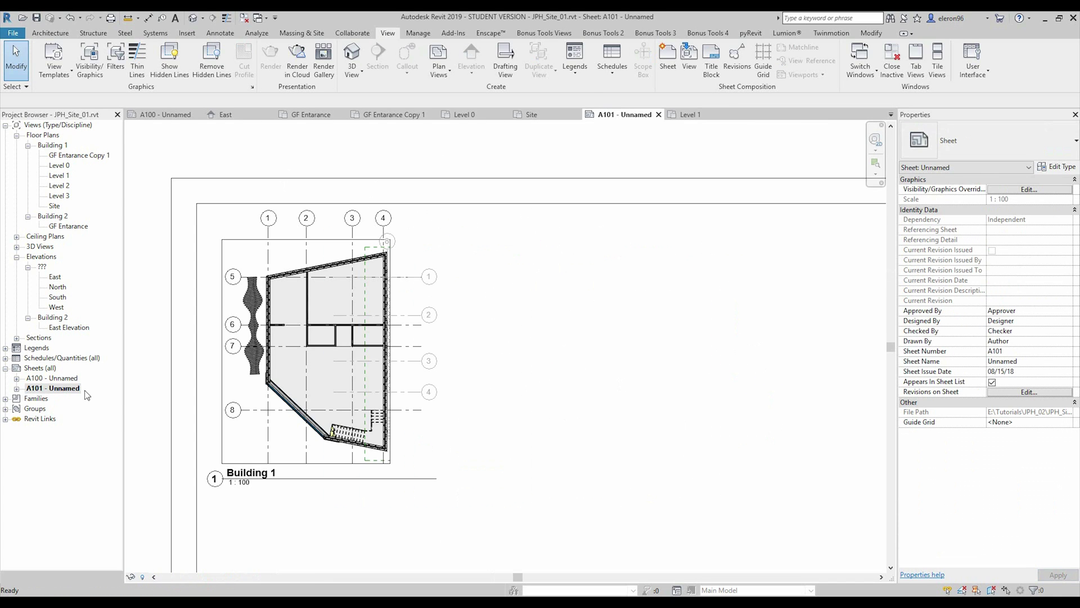
pyautogui.click(58, 176)
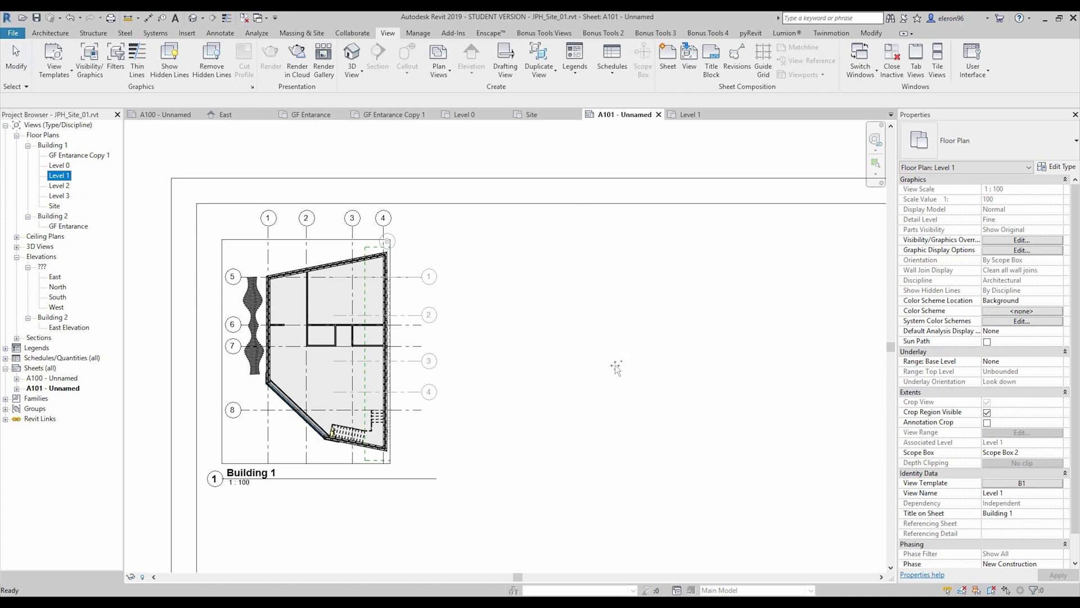
pyautogui.moveTo(594, 355); pyautogui.dragTo(586, 348)
pyautogui.press('Escape')
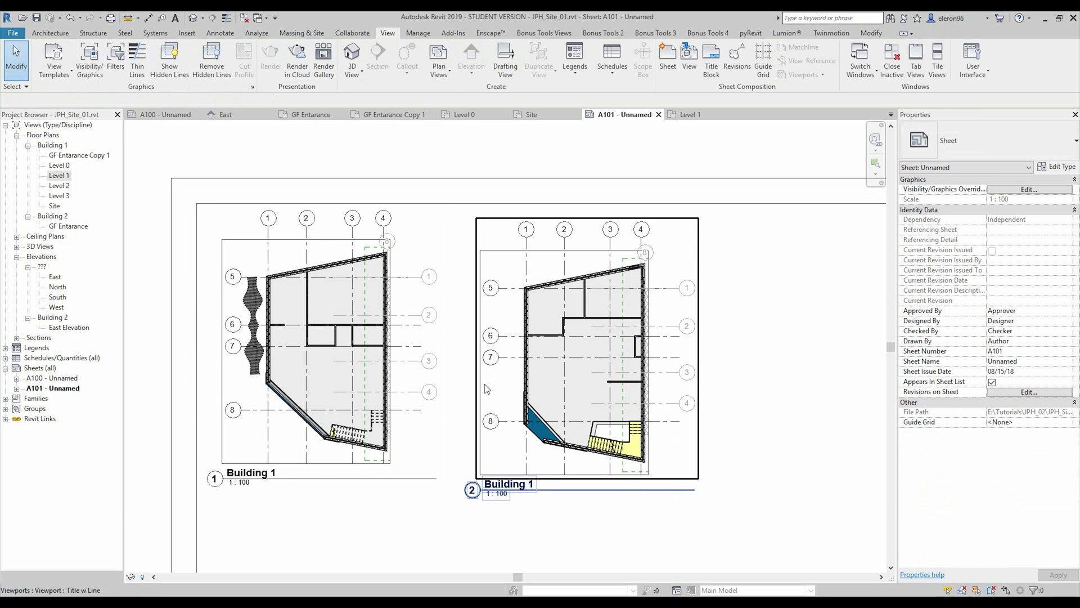
pyautogui.click(574, 372)
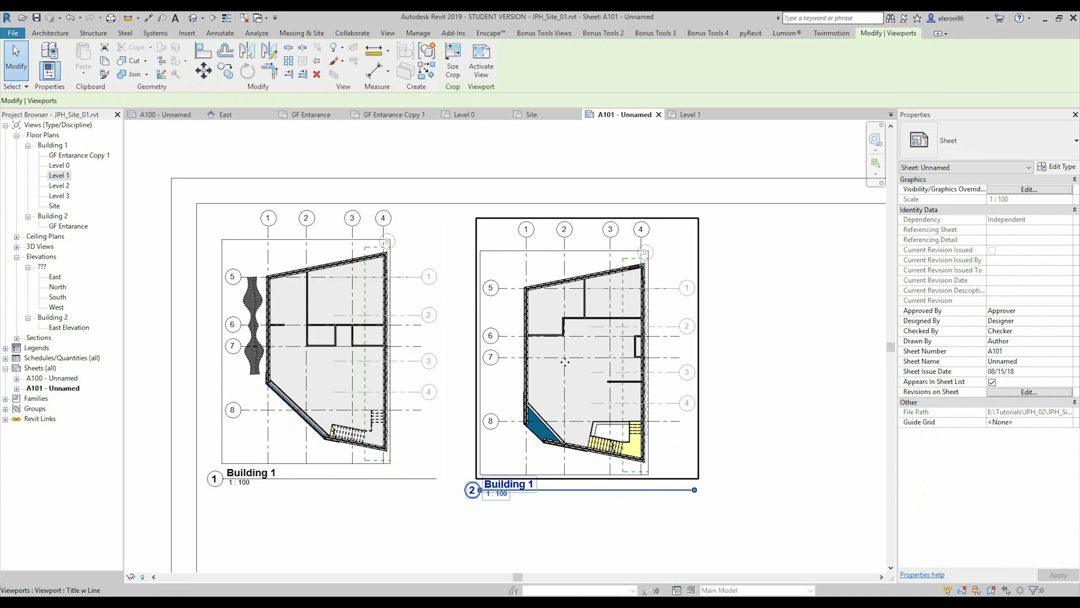
pyautogui.click(788, 357)
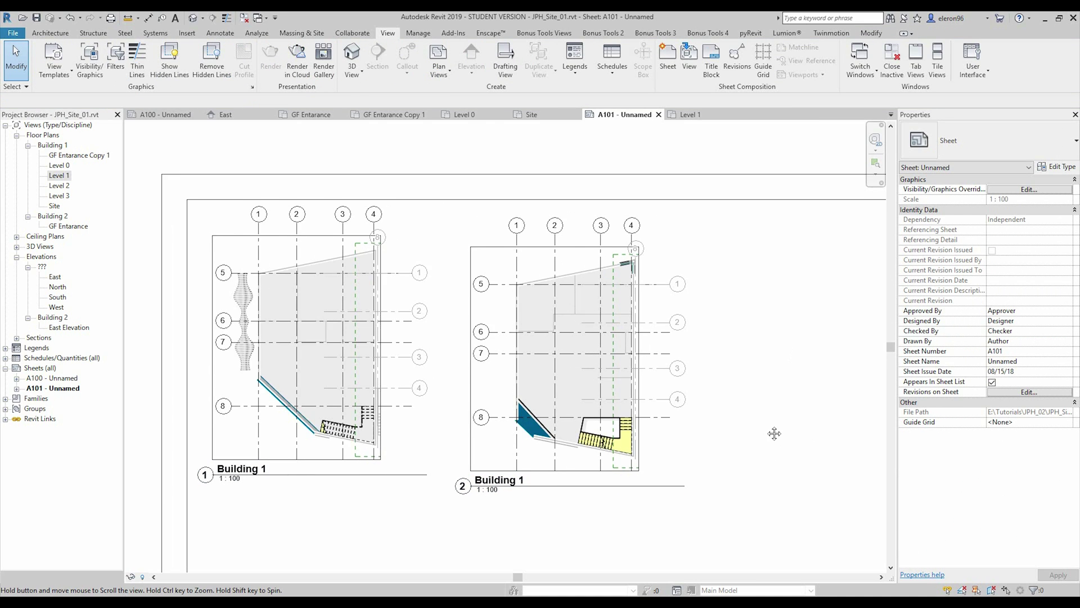
pyautogui.moveTo(767, 429); pyautogui.dragTo(675, 416, button='middle')
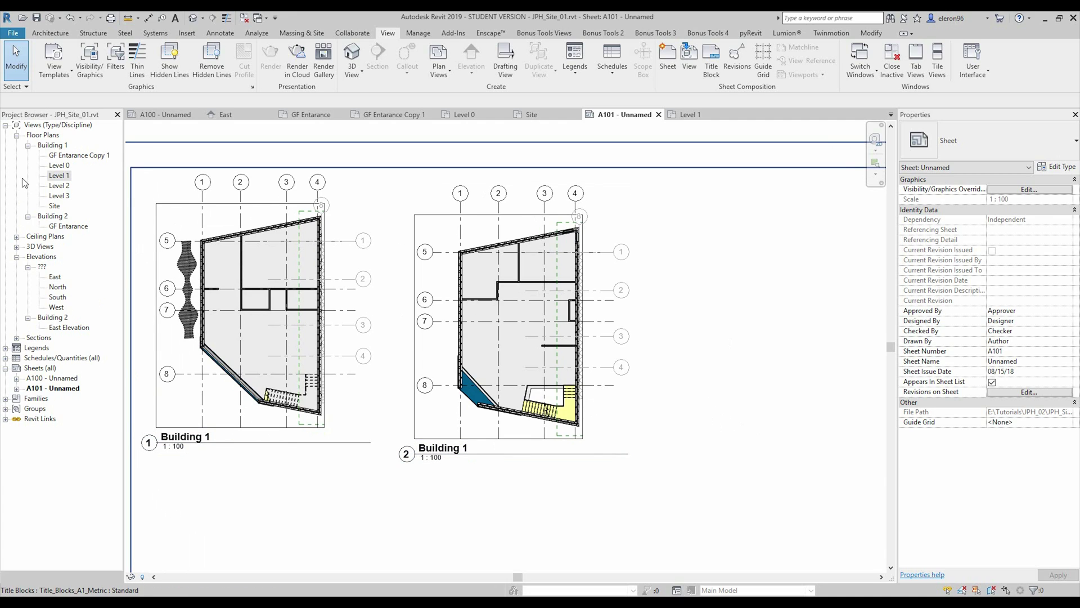
pyautogui.click(28, 146)
# Edit Type/Discipline grouping to group by sheet title, second level View Name, and apply it.
pyautogui.click(28, 156)
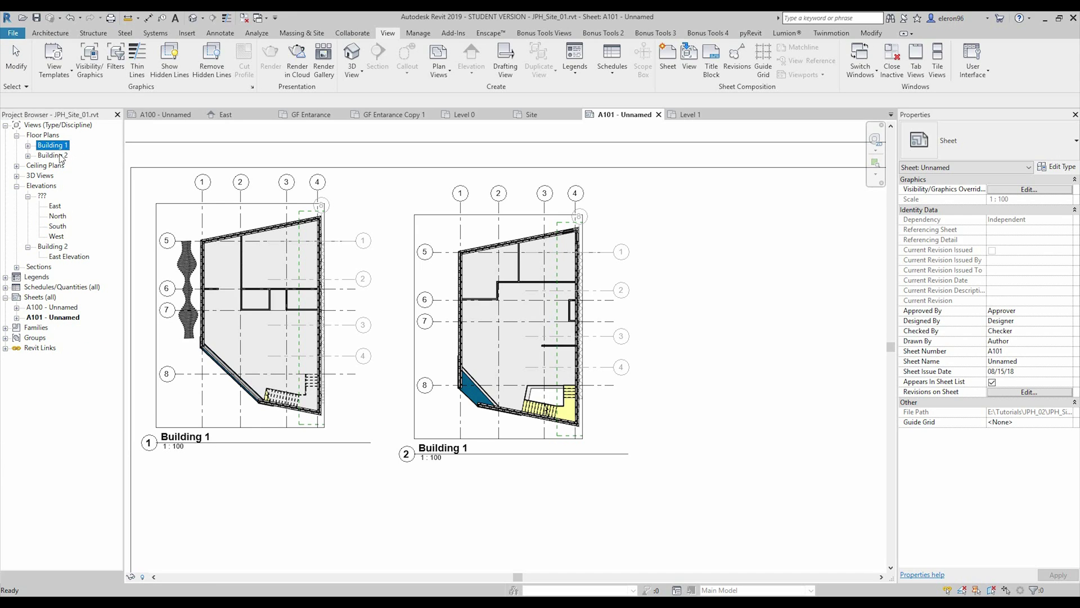
pyautogui.rightClick(41, 126)
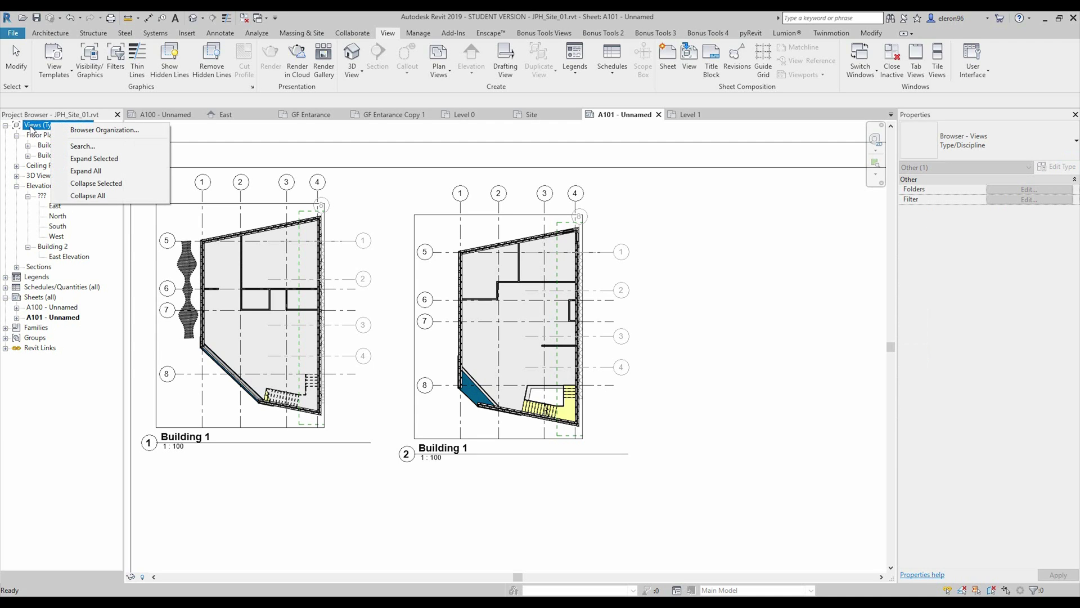
pyautogui.click(92, 132)
pyautogui.click(620, 279)
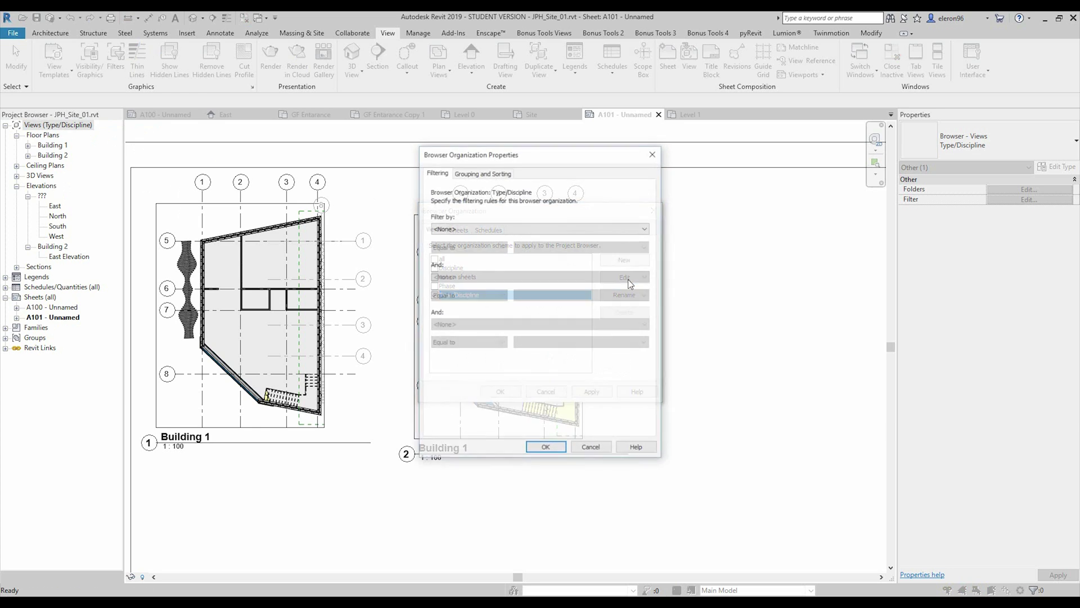
pyautogui.click(473, 174)
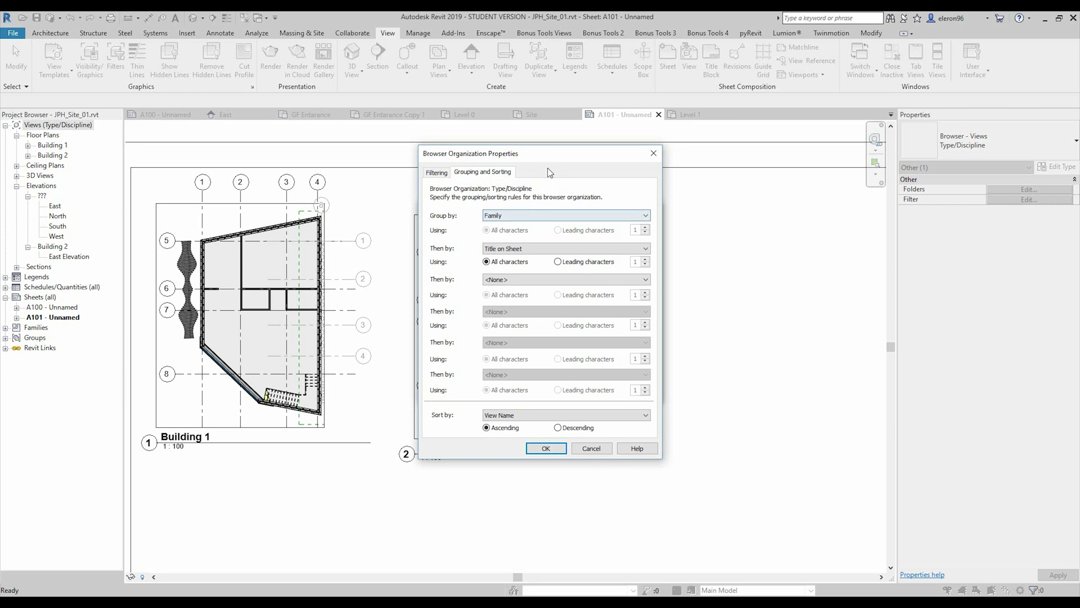
pyautogui.moveTo(548, 167); pyautogui.dragTo(690, 183)
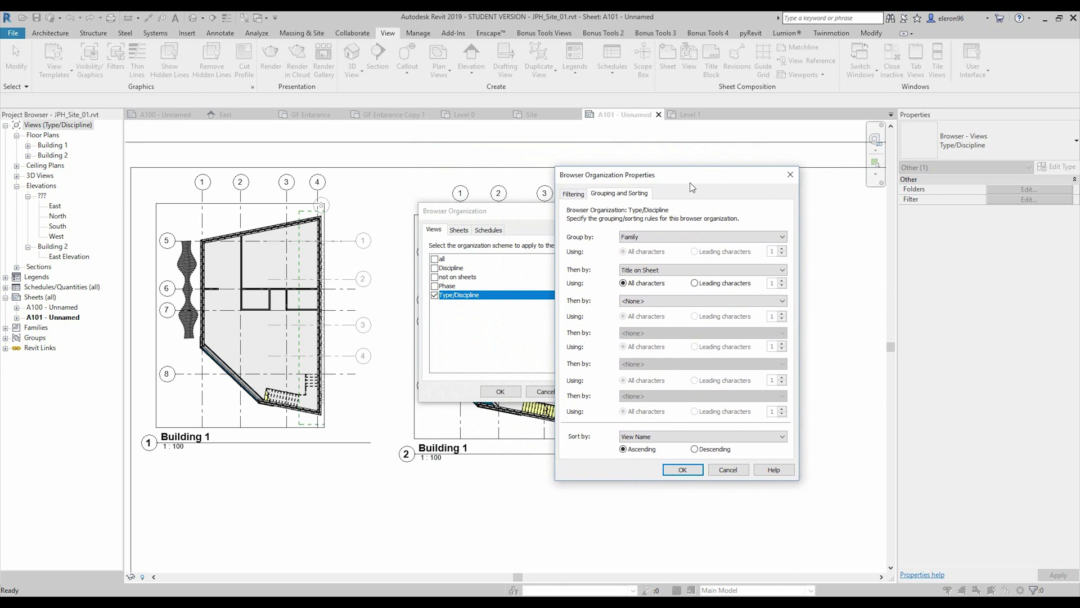
pyautogui.click(624, 283)
pyautogui.click(664, 271)
pyautogui.click(667, 273)
pyautogui.click(667, 272)
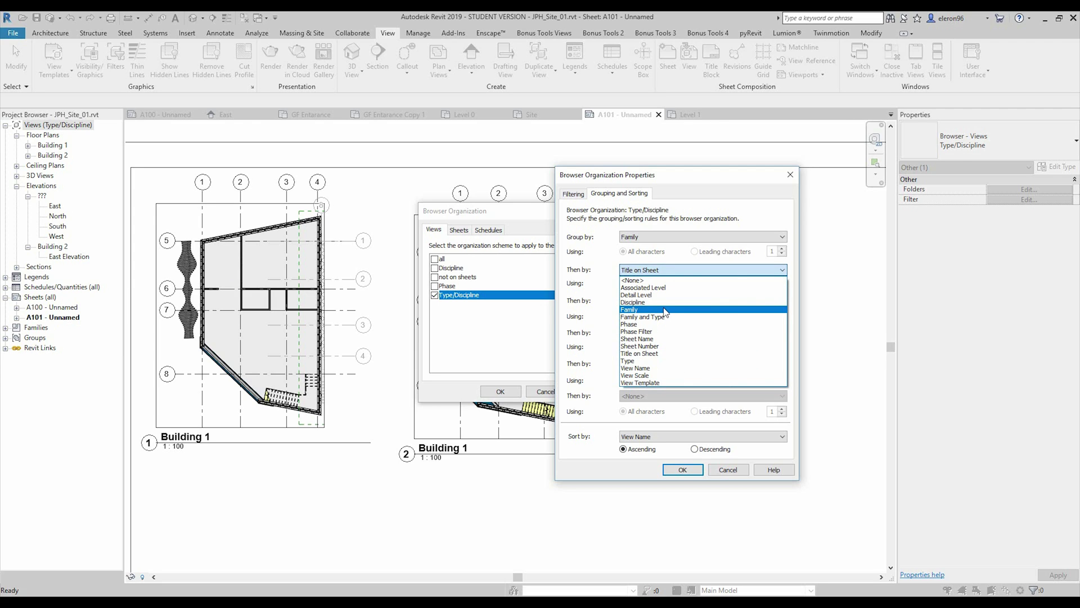
pyautogui.click(653, 369)
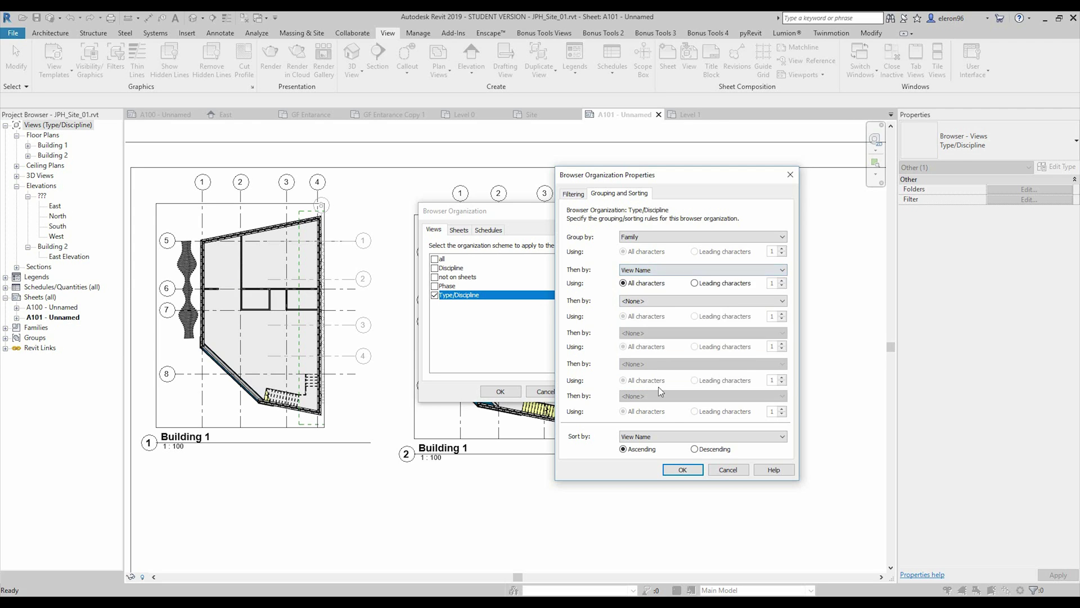
pyautogui.click(683, 470)
pyautogui.click(592, 392)
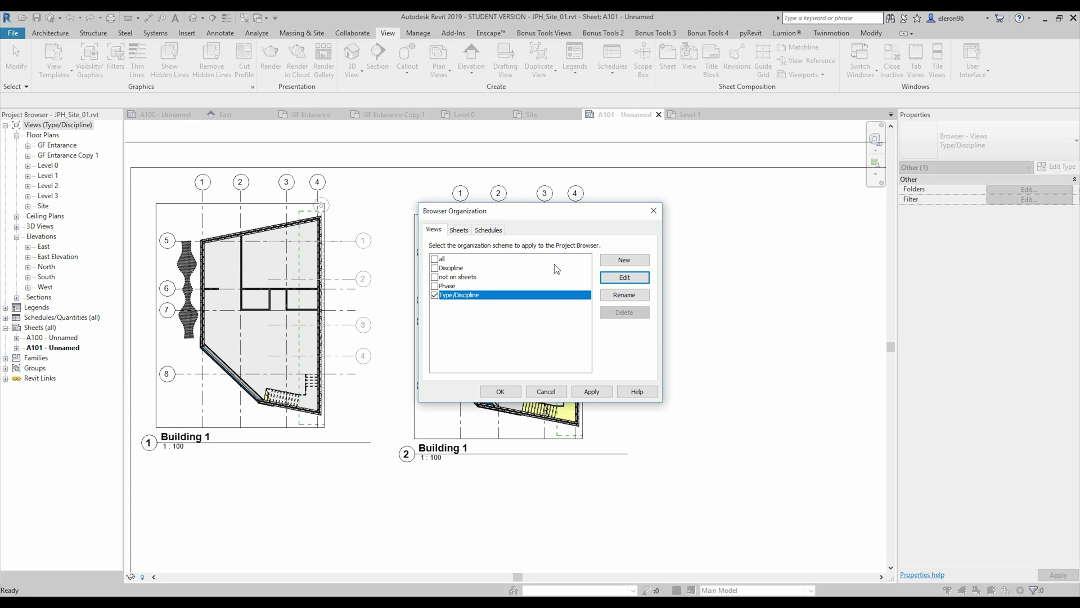
# Change the second grouping level to Title on Sheet, apply it, and close Browser Organization.
pyautogui.click(624, 280)
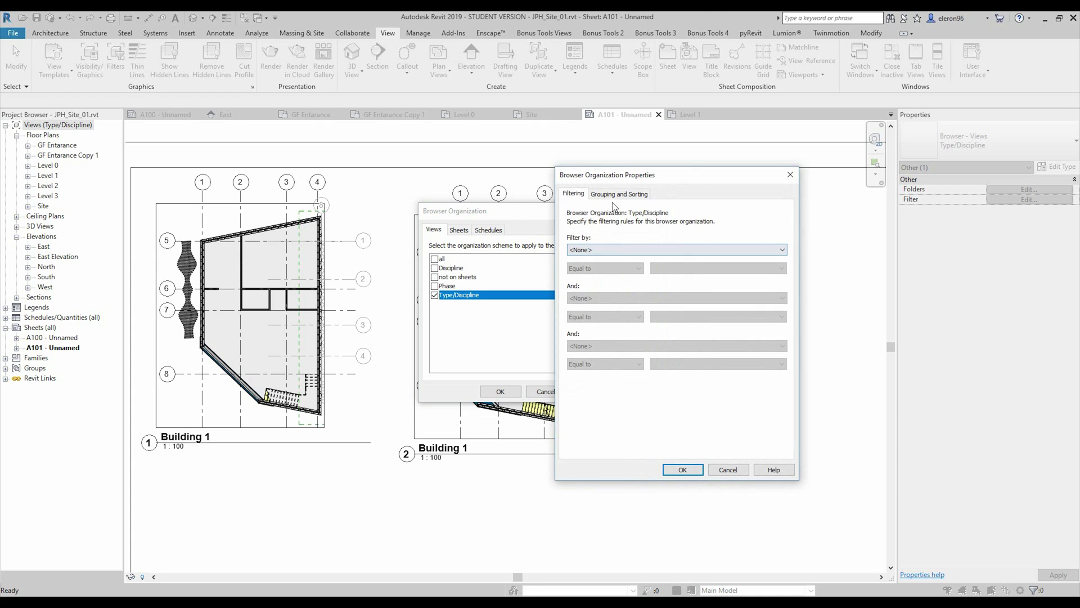
pyautogui.click(630, 194)
pyautogui.click(653, 269)
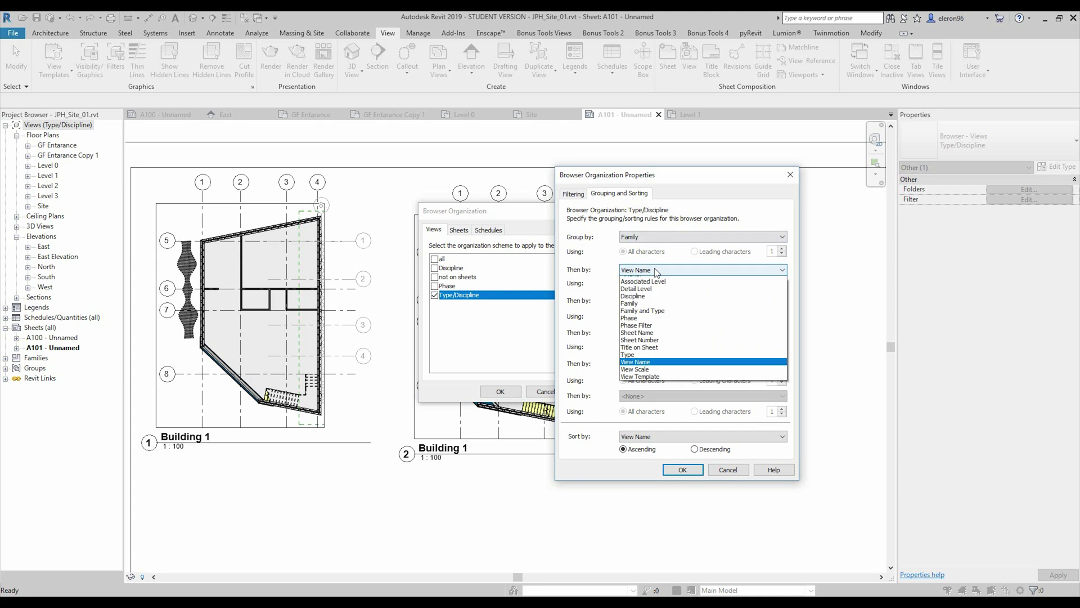
pyautogui.click(662, 354)
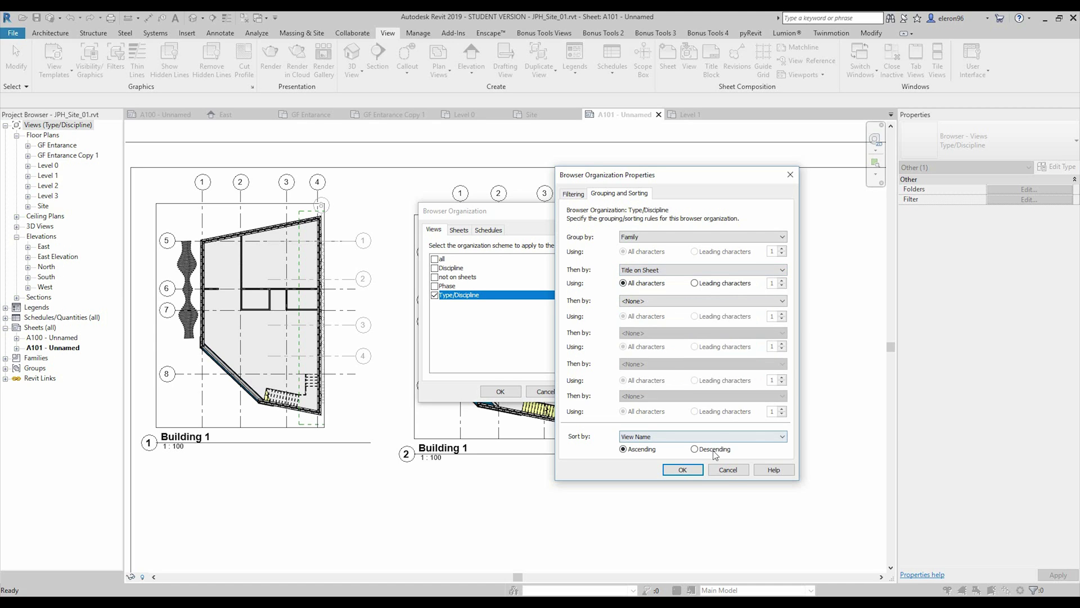
pyautogui.click(682, 470)
pyautogui.click(592, 392)
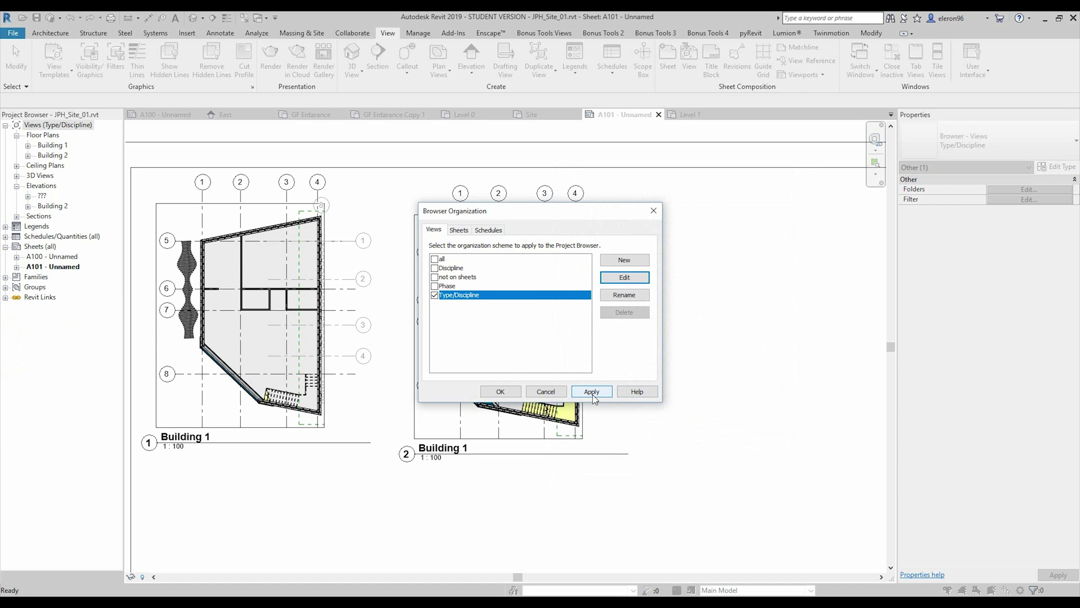
pyautogui.click(500, 391)
# Expand Building 1 and 2 plans, open GF Entarance, then open A100 and select its plan viewport.
pyautogui.doubleClick(50, 147)
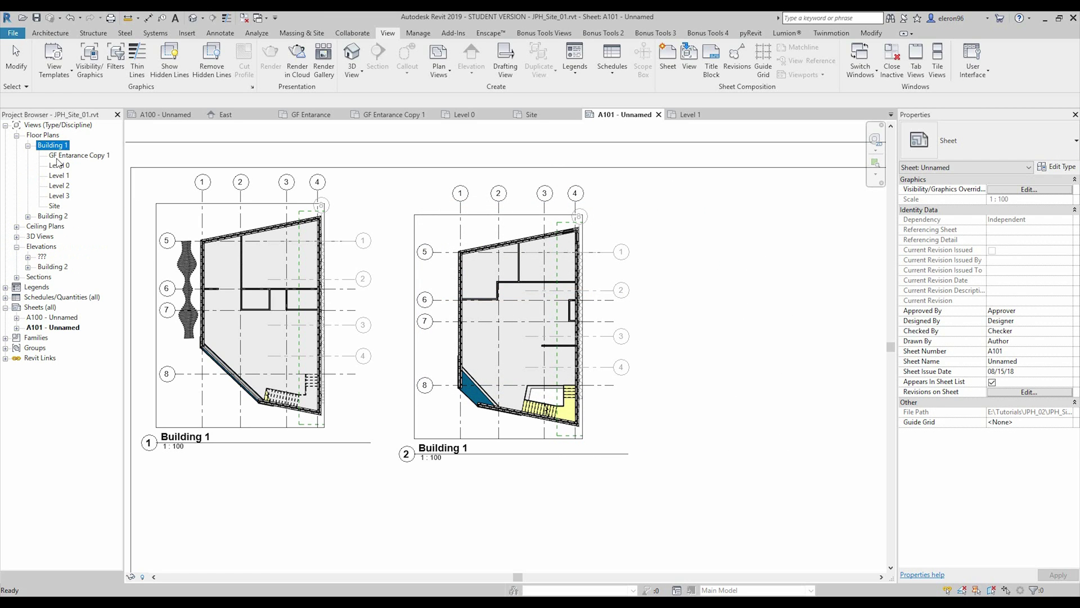
pyautogui.click(28, 216)
pyautogui.doubleClick(69, 226)
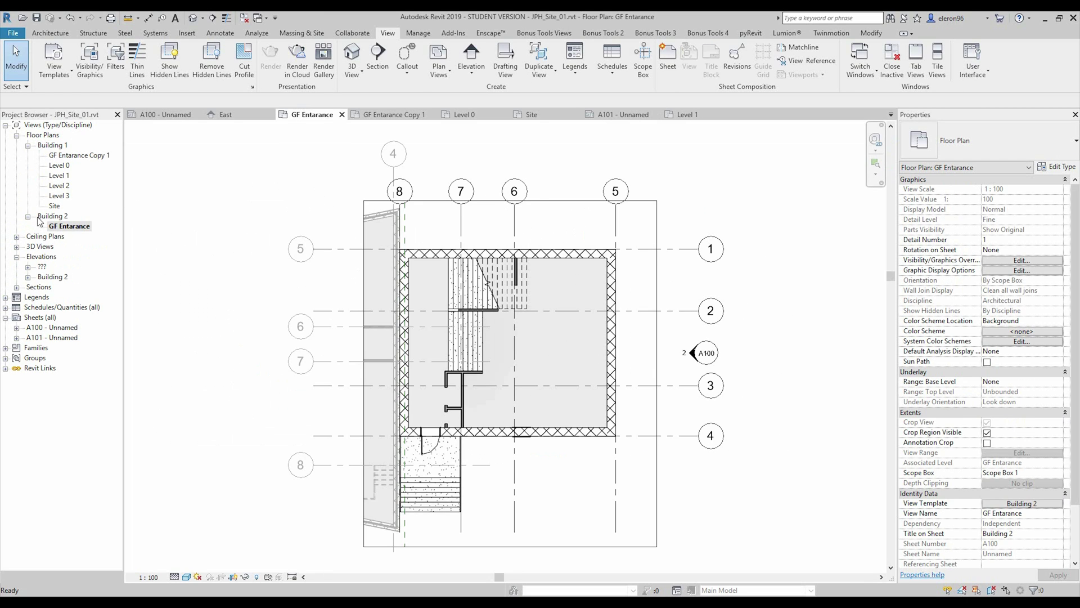
pyautogui.doubleClick(61, 327)
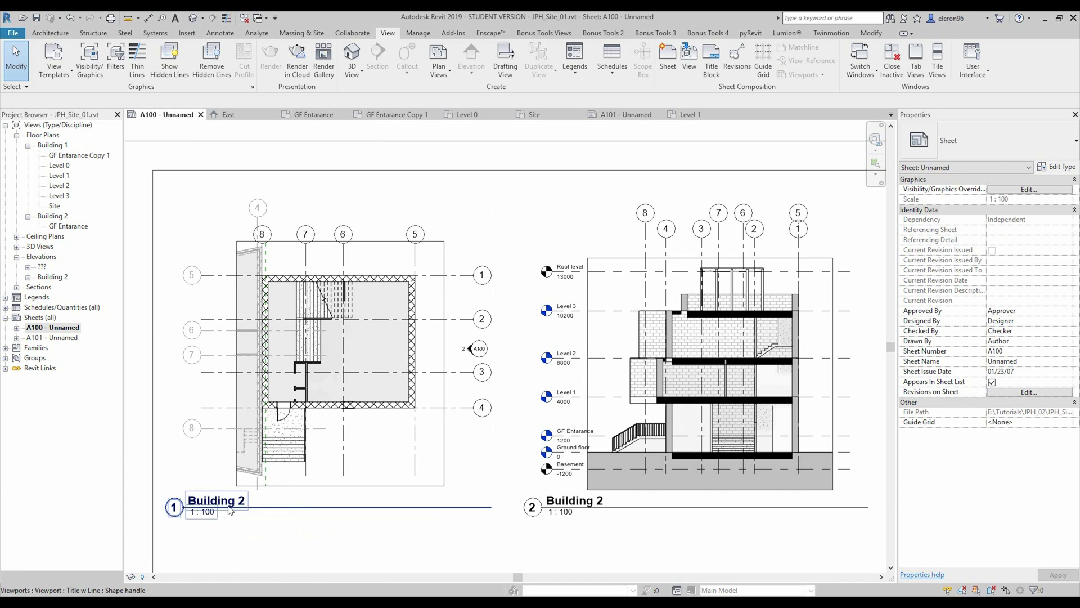
pyautogui.click(282, 196)
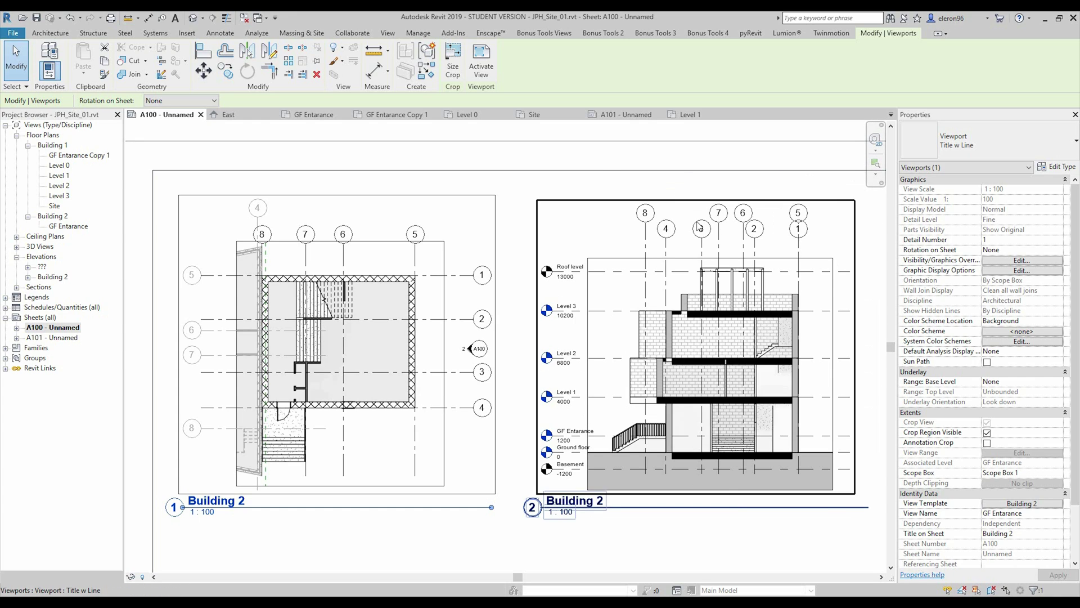
# Expand the Elevations group and open the North elevation view.
pyautogui.click(28, 268)
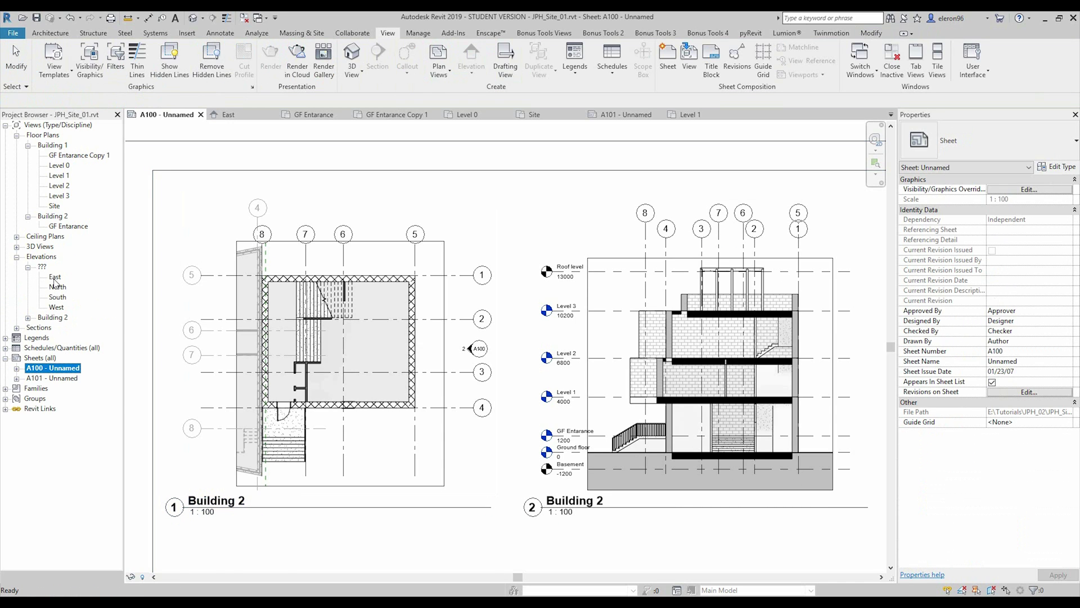
pyautogui.doubleClick(55, 276)
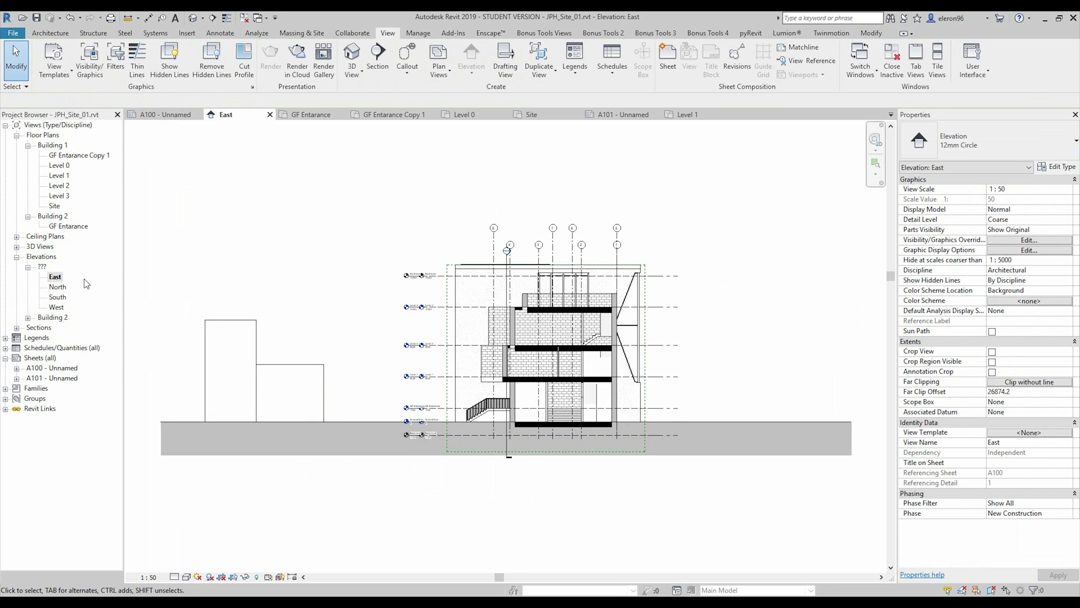
pyautogui.click(58, 287)
pyautogui.press('Return')
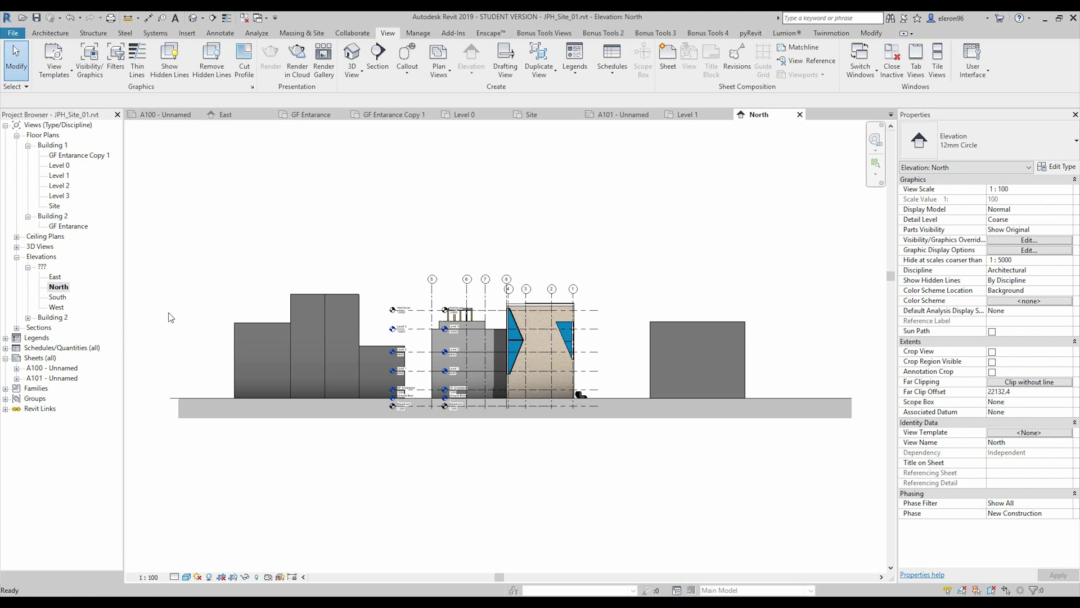
# Set the North elevation's Scope Box to Scope Box 2 and adjust its crop region.
pyautogui.scroll(3, 515, 281)
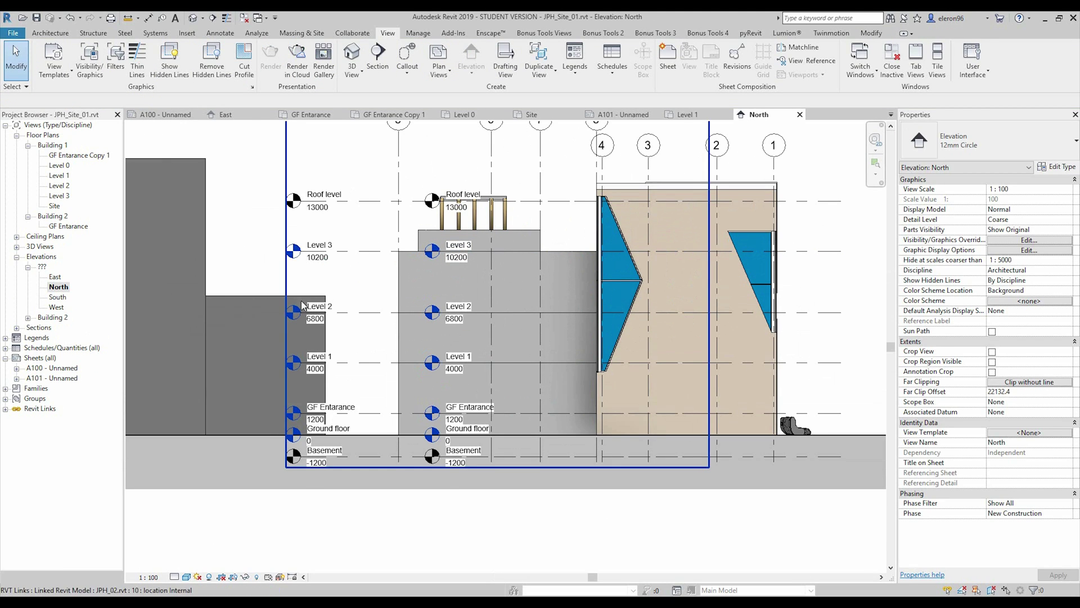
pyautogui.click(1068, 401)
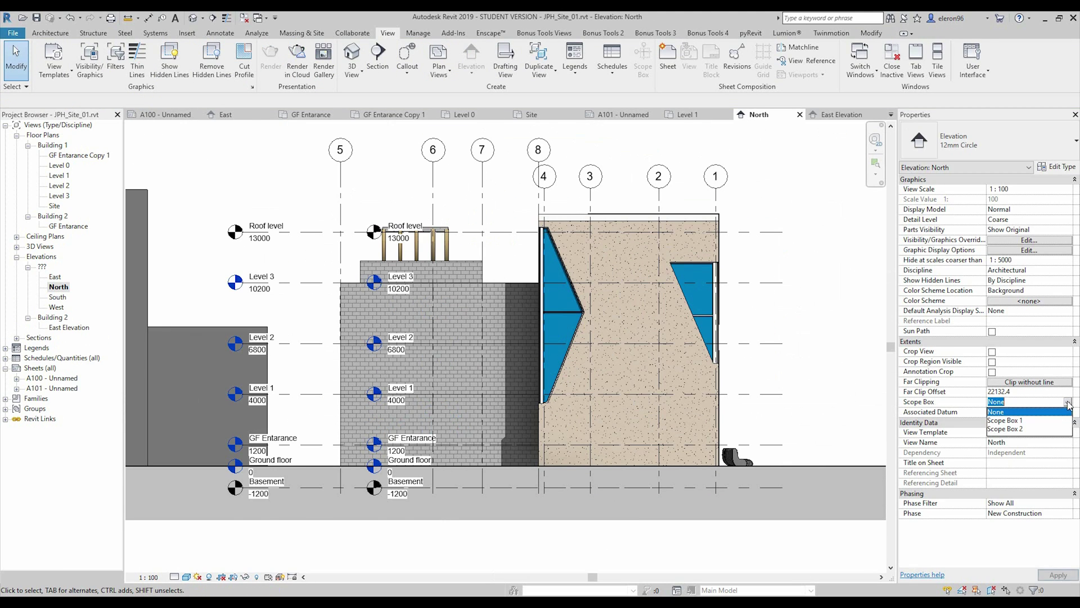
pyautogui.click(1013, 430)
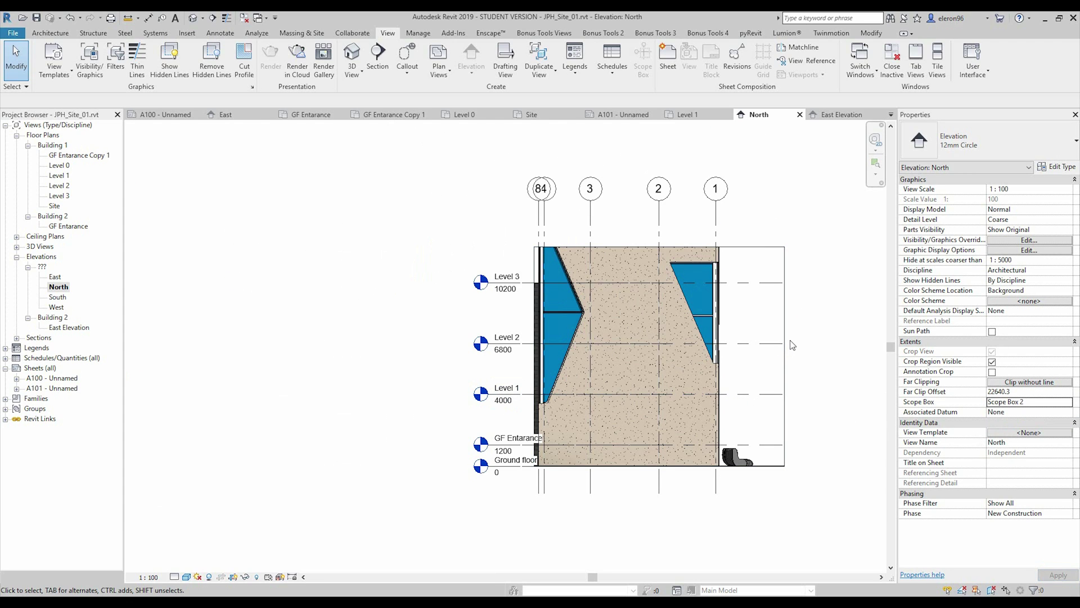
pyautogui.scroll(-2, 792, 345)
pyautogui.click(786, 320)
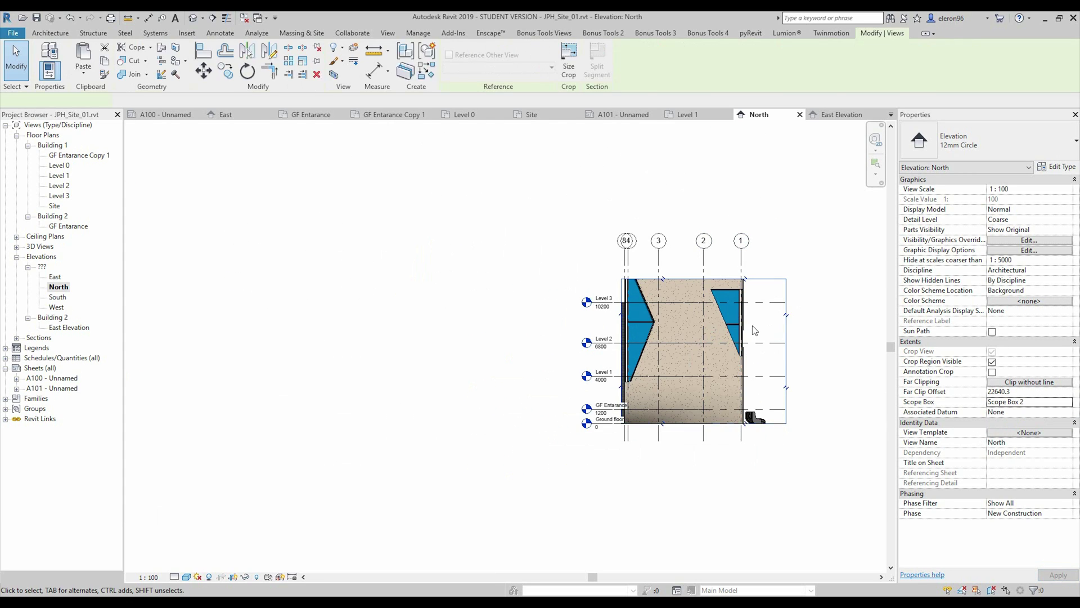
pyautogui.scroll(2, 754, 320)
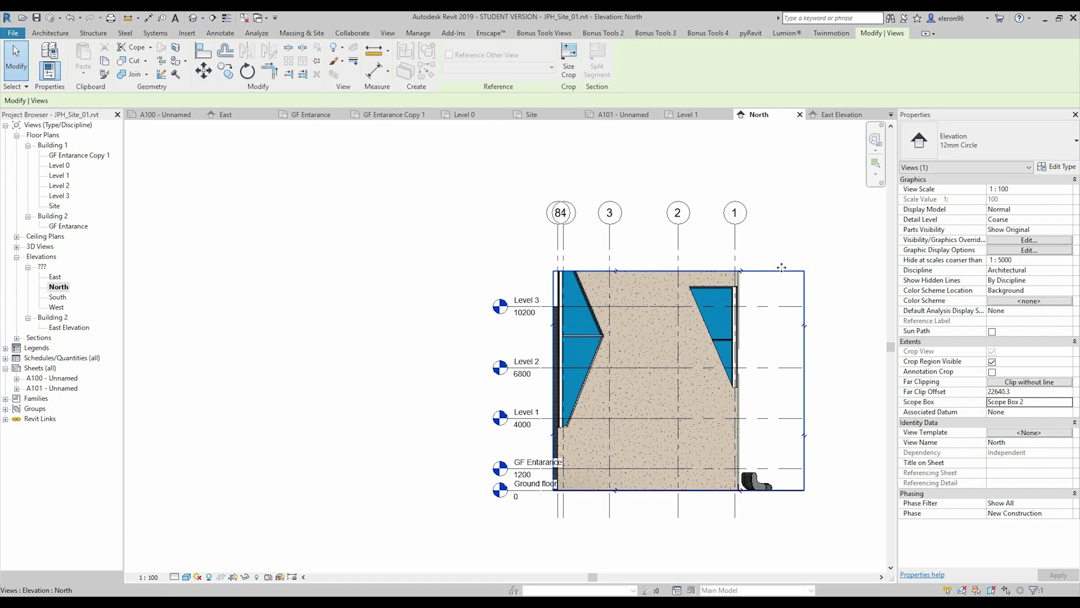
pyautogui.moveTo(782, 265); pyautogui.dragTo(802, 392)
# Stretch Scope Box 2 in the 3D view to span Basement through Roof, then return to North.
pyautogui.click(796, 239)
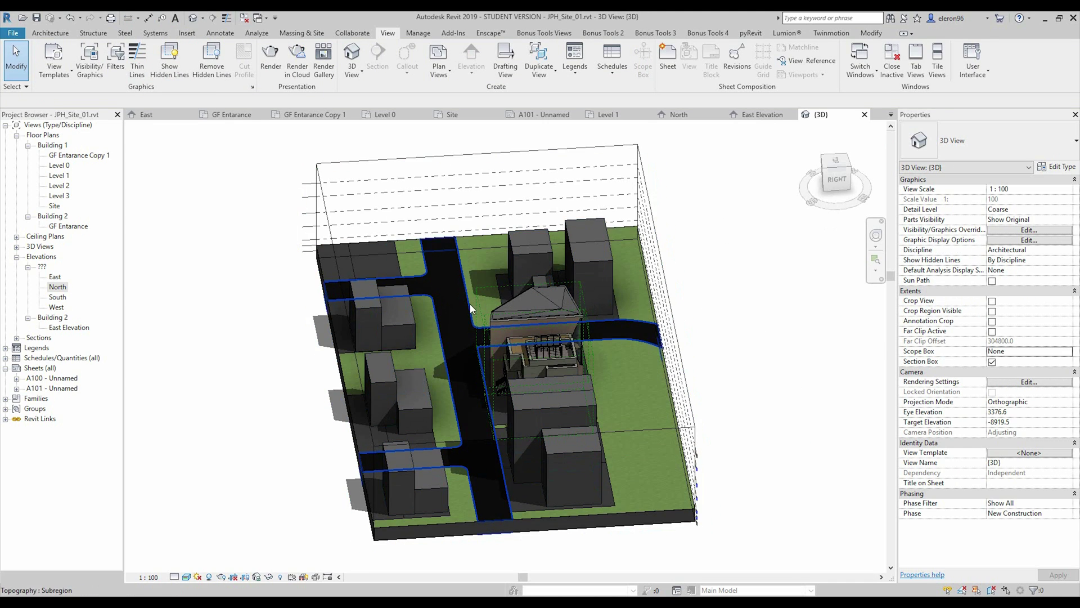
pyautogui.scroll(5, 514, 302)
pyautogui.keyDown('shift'); pyautogui.moveTo(515, 304); pyautogui.dragTo(630, 293, button='middle'); pyautogui.keyUp('shift')
pyautogui.click(530, 404)
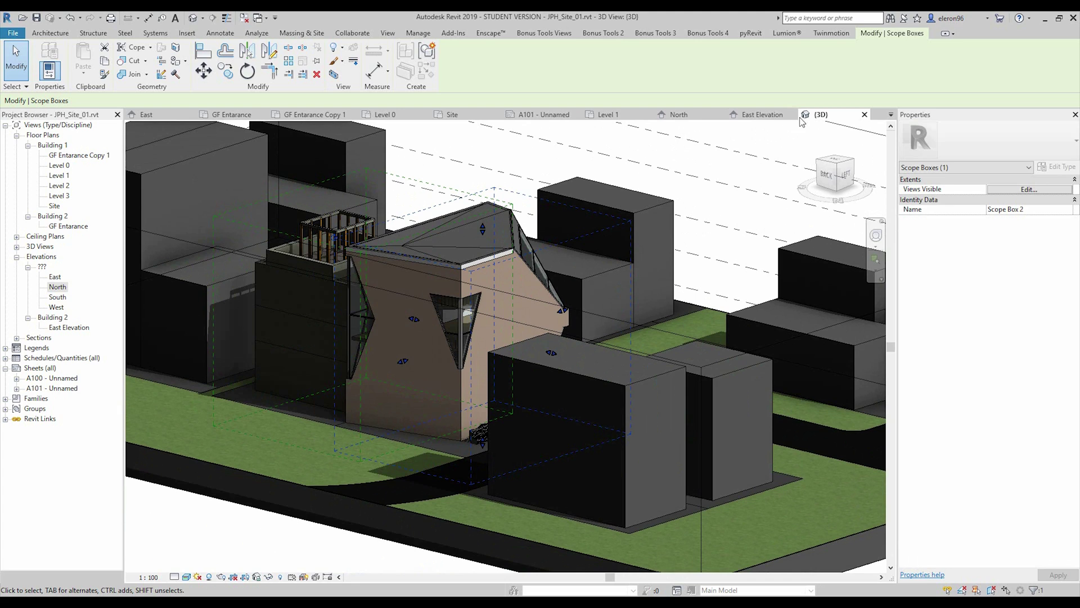
pyautogui.click(691, 115)
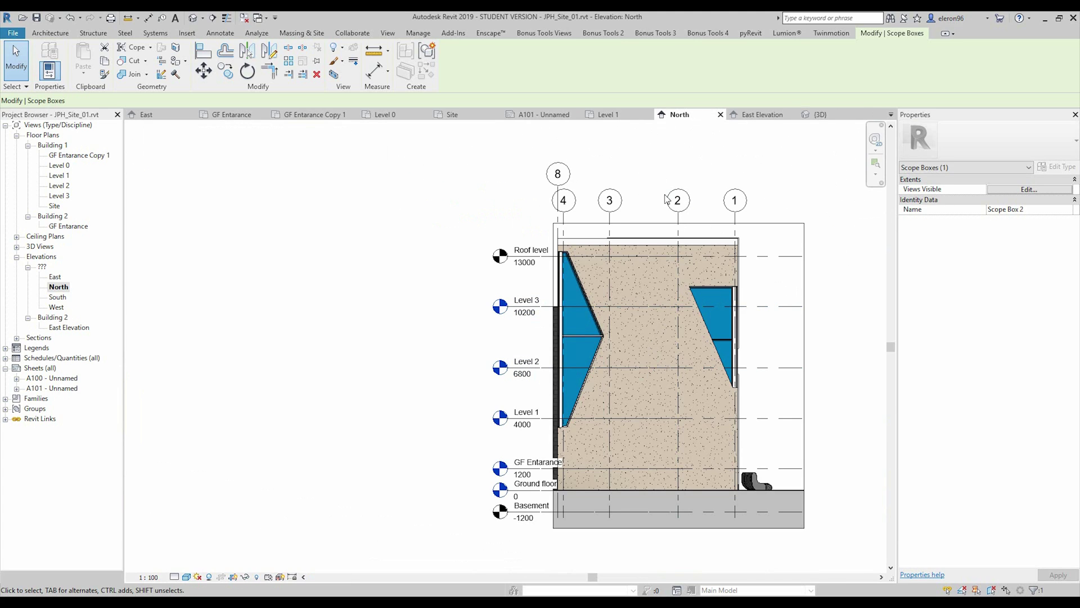
# Deselect the scope box and cancel view template assignment, leaving North with no template.
pyautogui.click(665, 162)
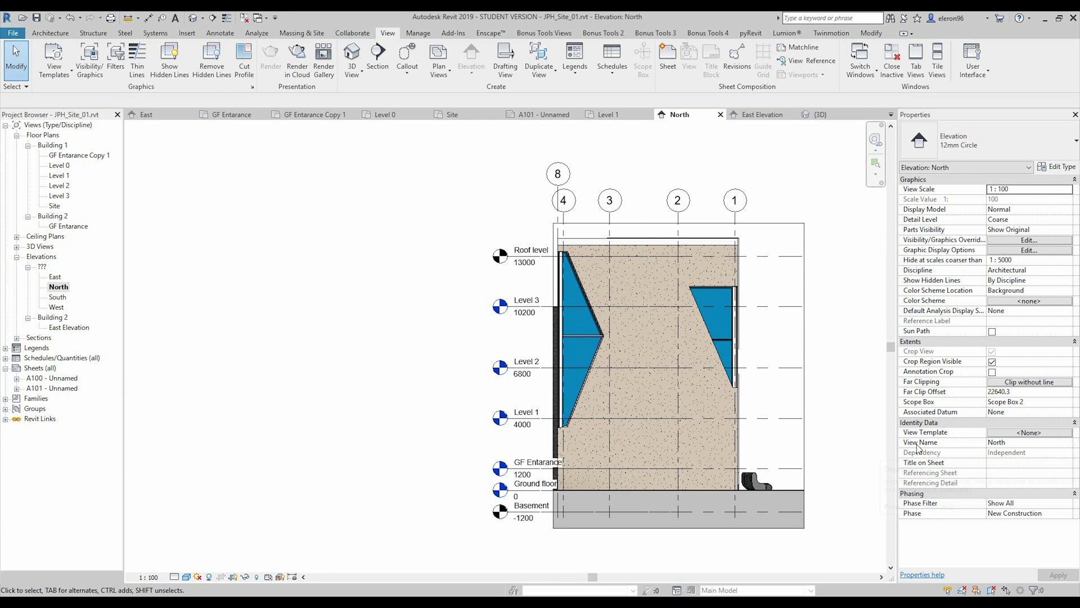
pyautogui.click(1019, 433)
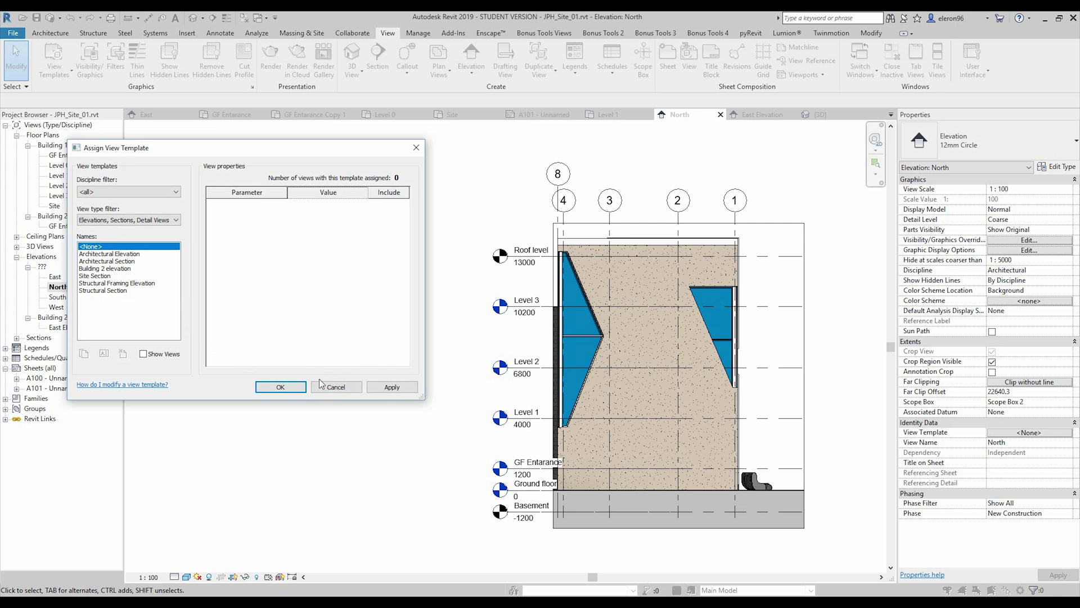
pyautogui.click(336, 387)
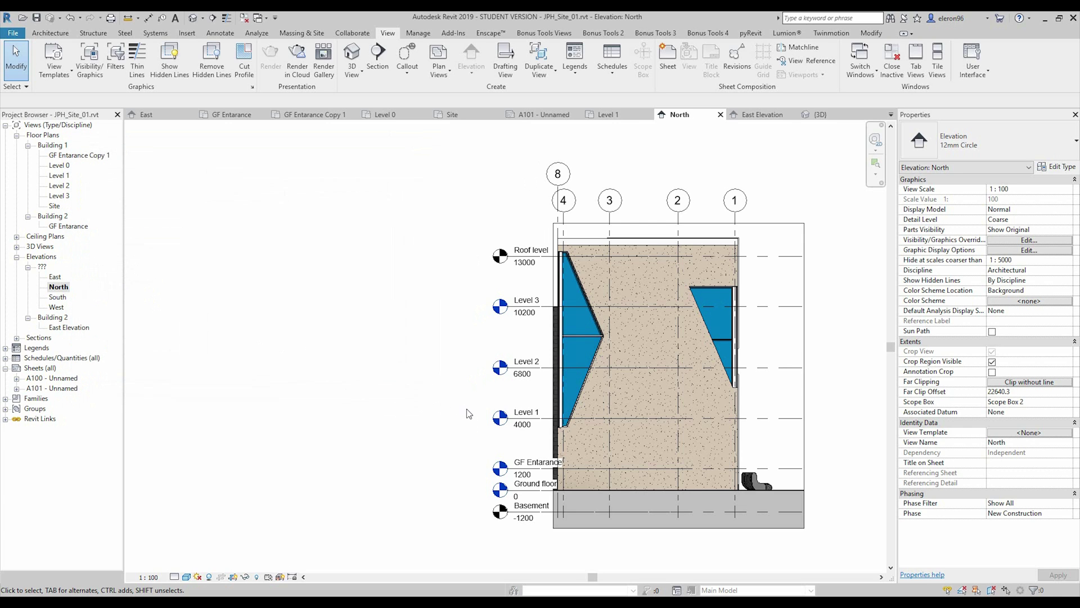
# Halftone the JPH_02.rvt link in the VG Revit Links overrides, leaving JPH_01.rvt normal.
pyautogui.press('v')
pyautogui.press('g')
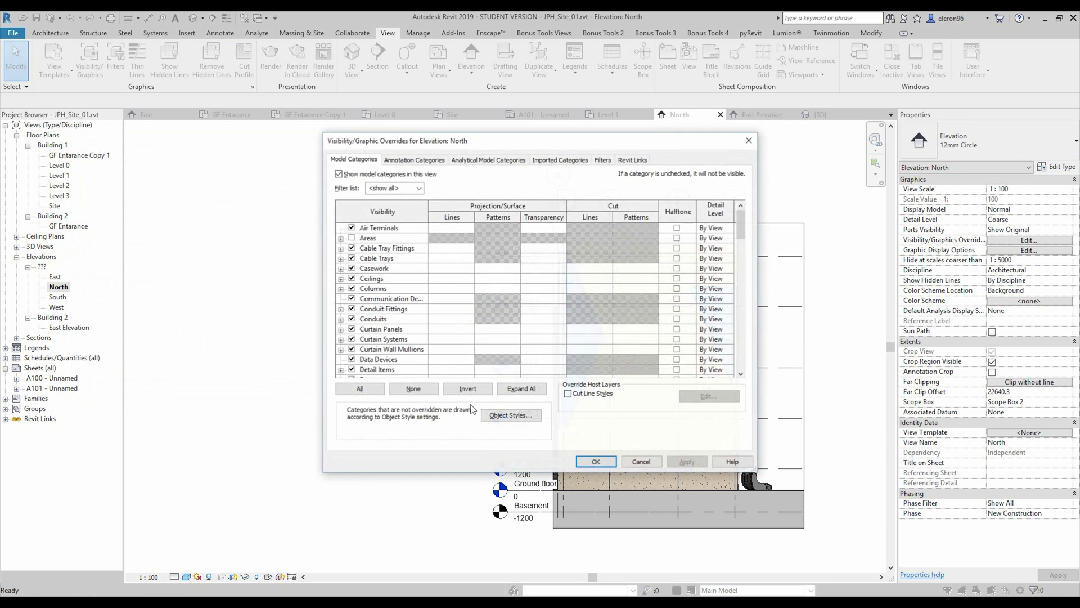
pyautogui.click(632, 160)
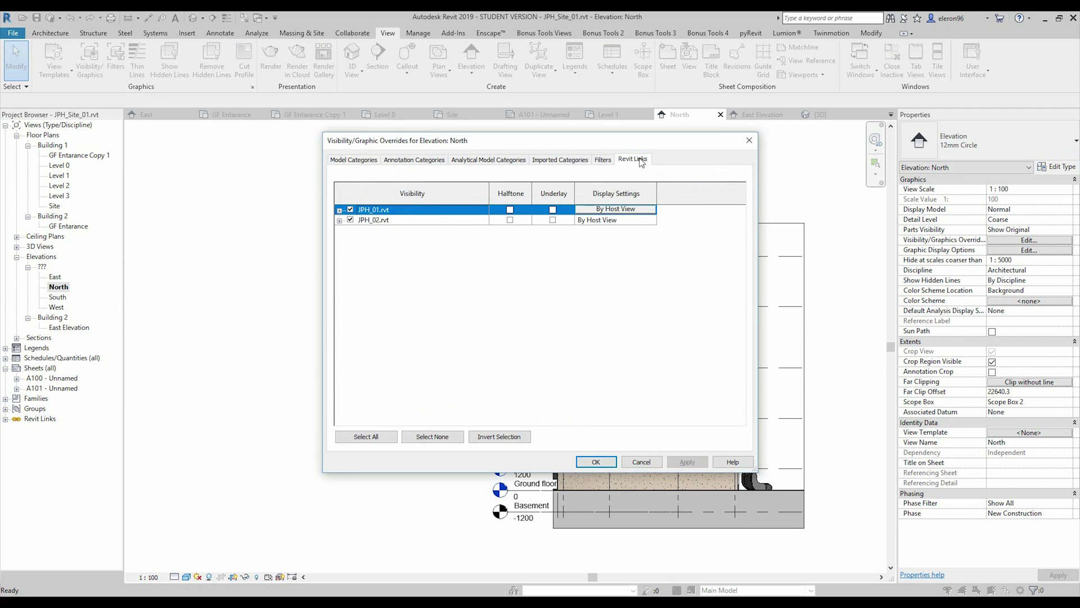
pyautogui.click(510, 220)
pyautogui.moveTo(579, 134); pyautogui.dragTo(350, 108)
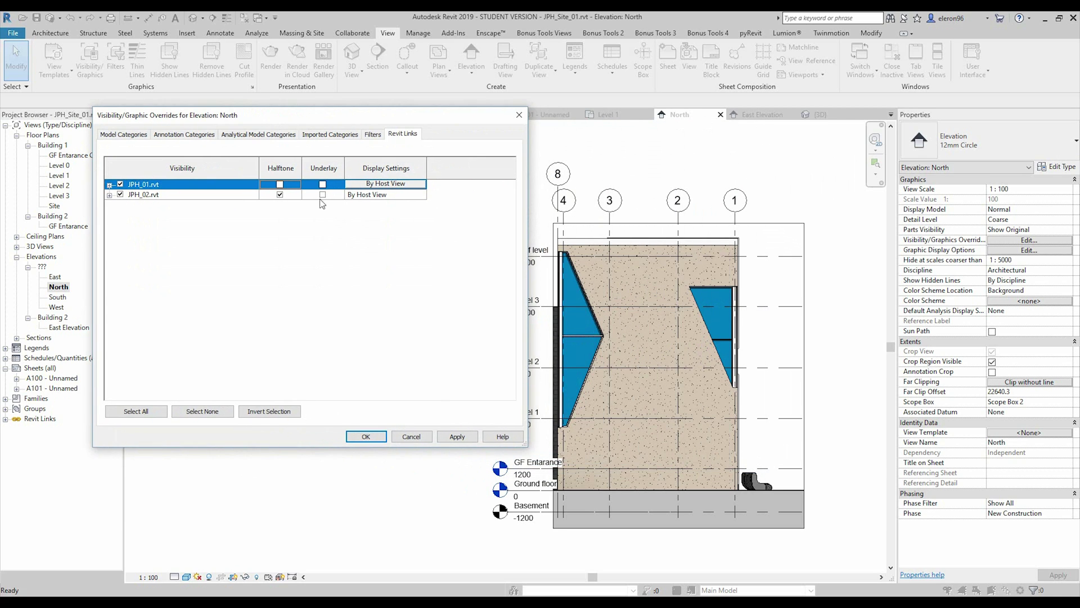
pyautogui.click(444, 436)
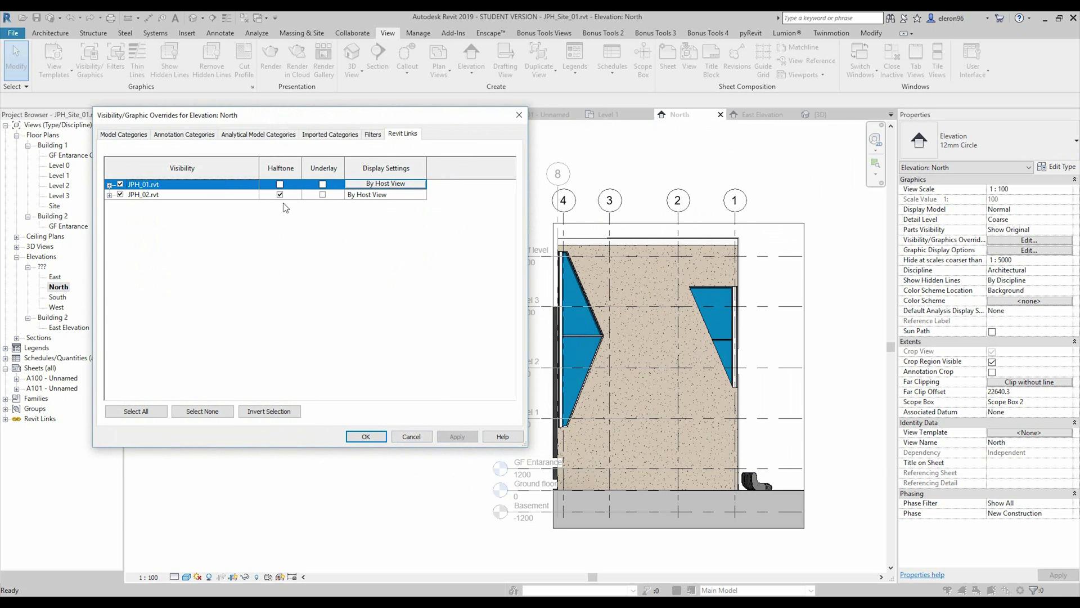
pyautogui.click(279, 194)
pyautogui.click(280, 184)
pyautogui.click(280, 184)
pyautogui.click(457, 436)
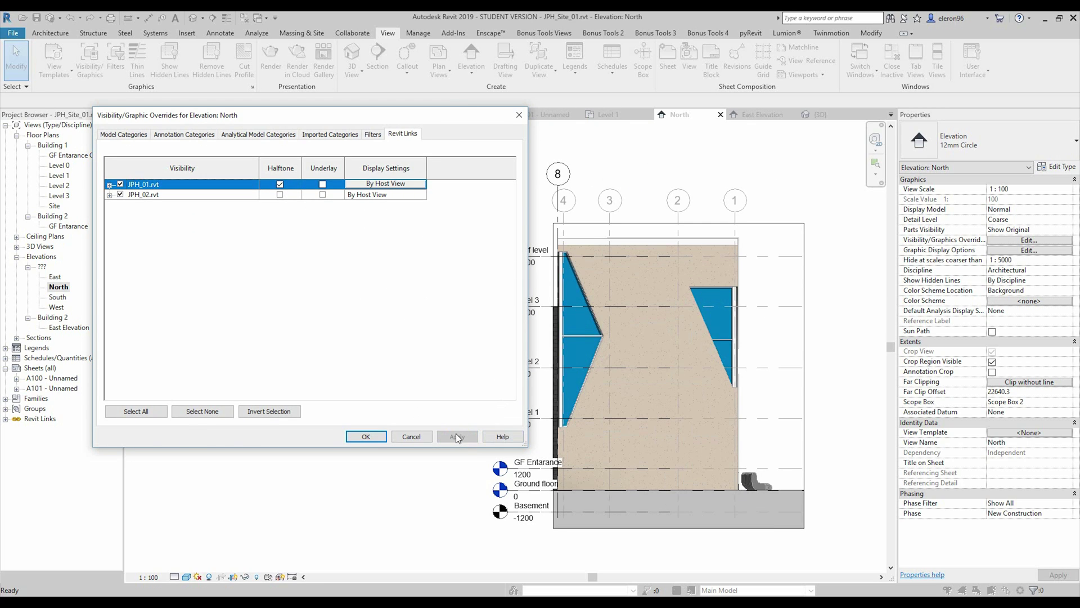
pyautogui.click(280, 194)
pyautogui.click(279, 184)
pyautogui.click(373, 436)
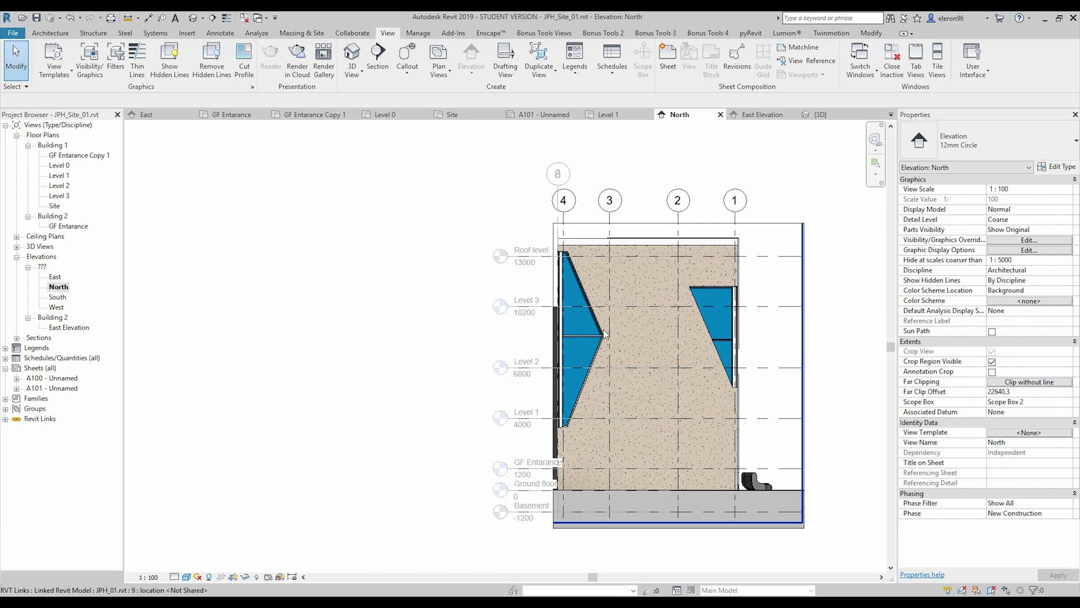
# Zoom the North elevation out and in to check the halftoned levels and grids.
pyautogui.scroll(3, 604, 317)
pyautogui.scroll(2, 437, 342)
pyautogui.scroll(-3, 448, 358)
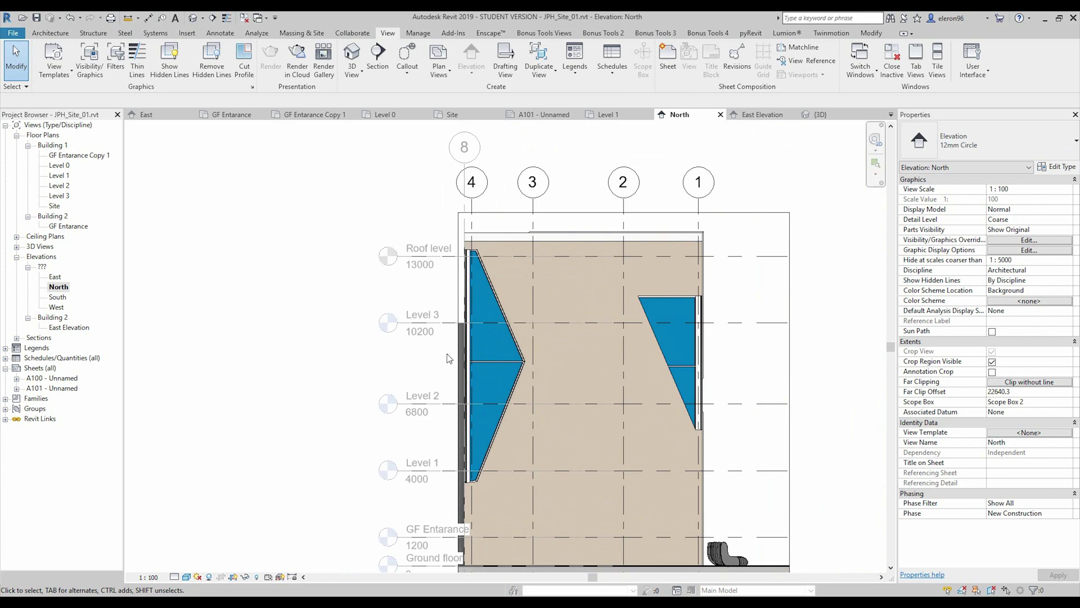
pyautogui.scroll(-3, 448, 358)
pyautogui.scroll(2, 465, 319)
pyautogui.scroll(3, 425, 286)
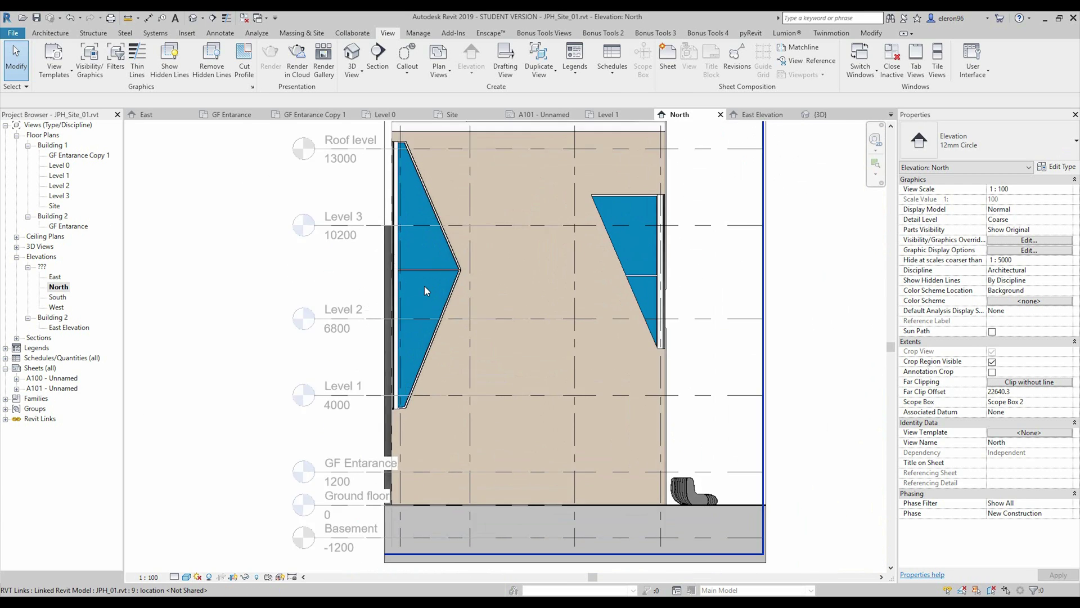
pyautogui.scroll(2, 425, 285)
pyautogui.scroll(-5, 427, 289)
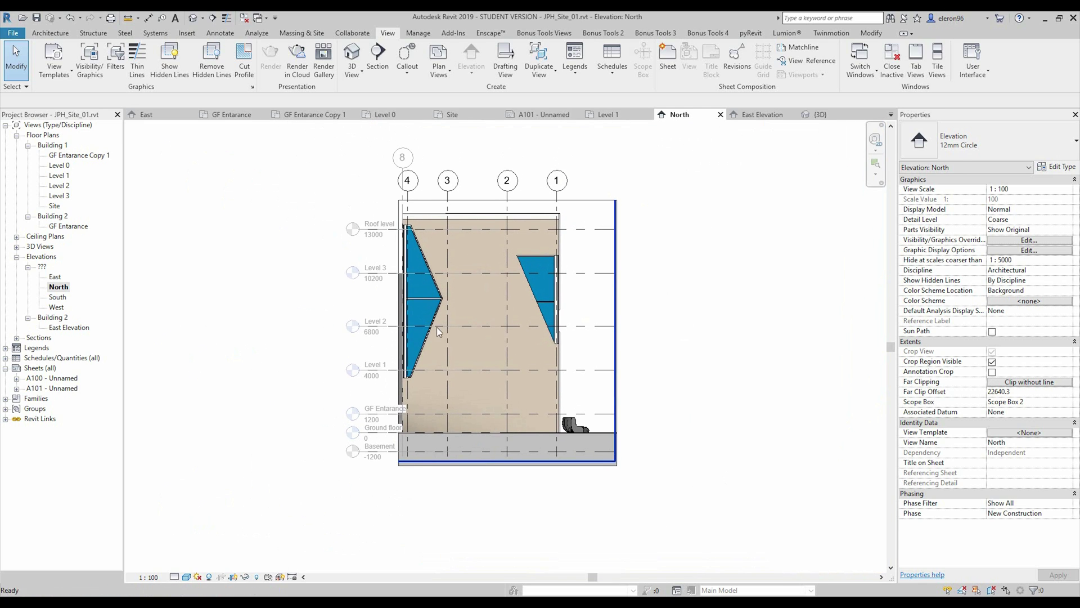
# Open sheet A101 and place the North elevation right of the plans as viewport 3.
pyautogui.click(66, 388)
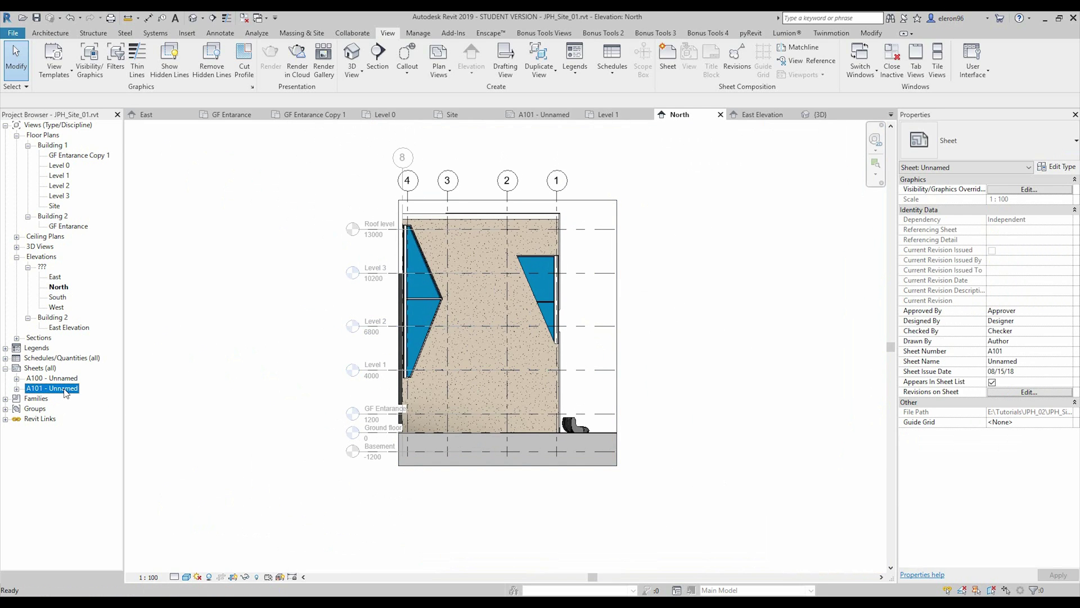
pyautogui.doubleClick(66, 388)
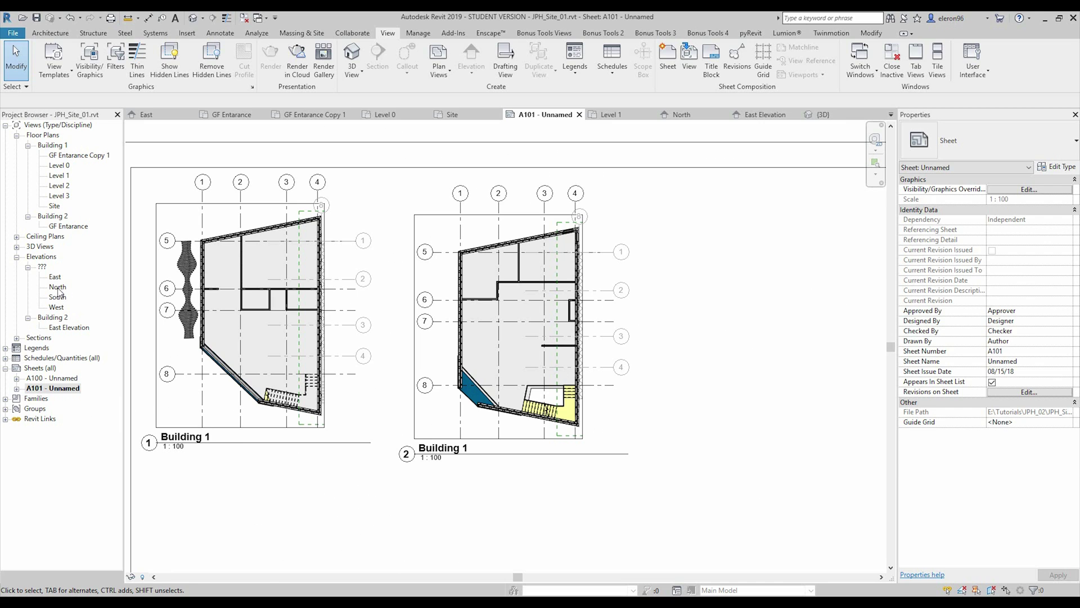
pyautogui.moveTo(57, 287); pyautogui.dragTo(775, 375)
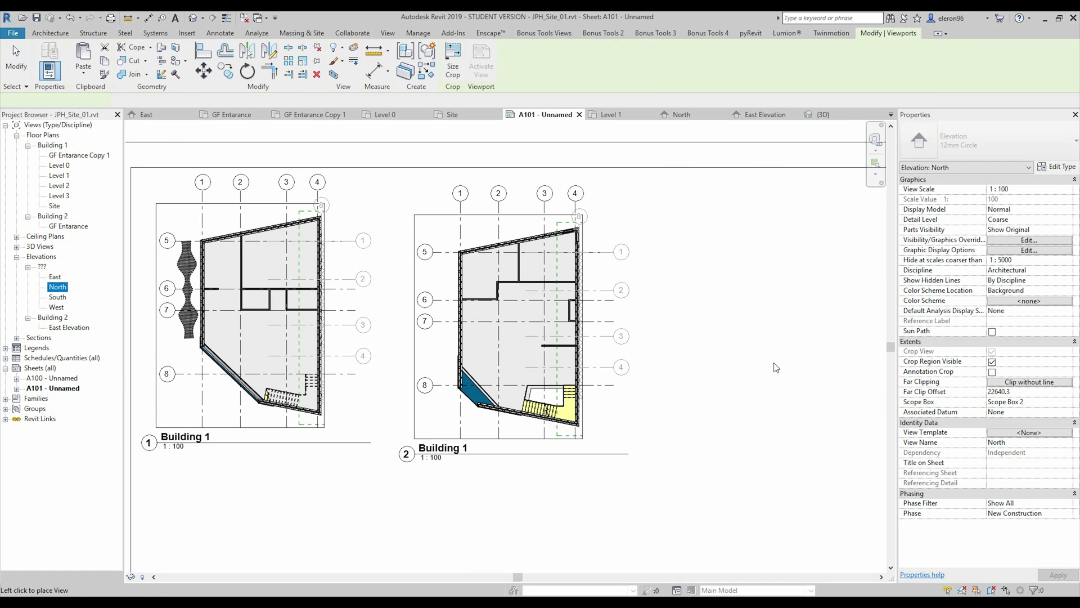
pyautogui.click(765, 316)
pyautogui.click(767, 324)
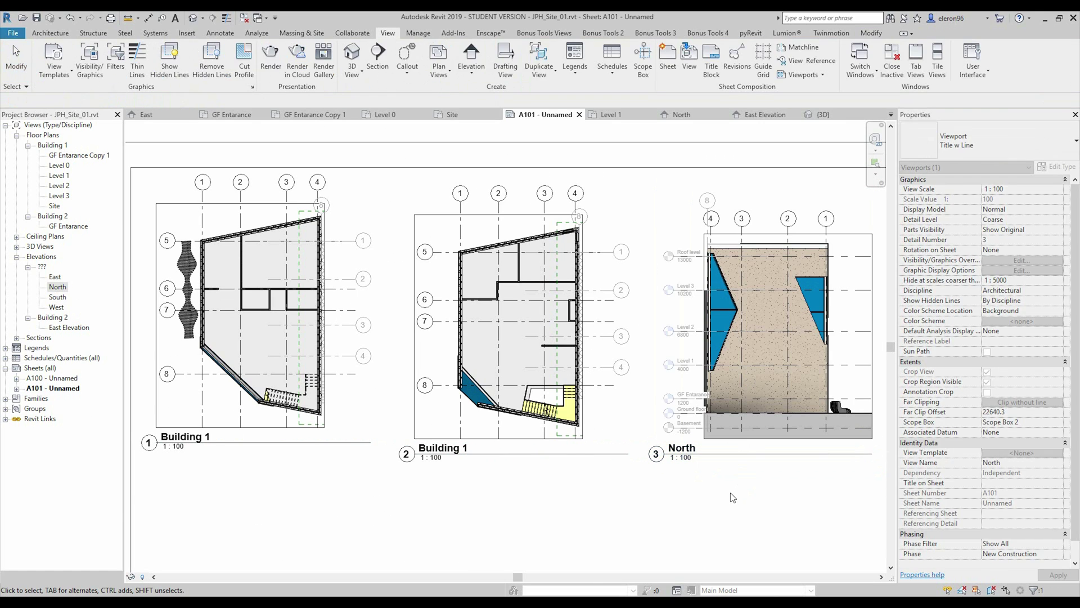
pyautogui.scroll(-4, 697, 255)
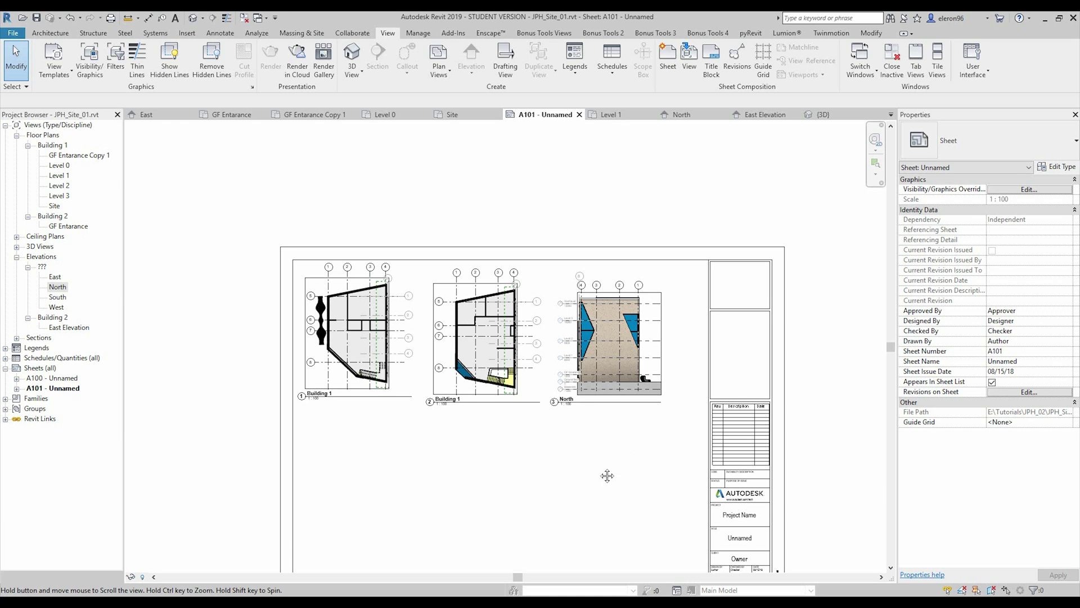
pyautogui.moveTo(602, 470); pyautogui.dragTo(579, 424, button='middle')
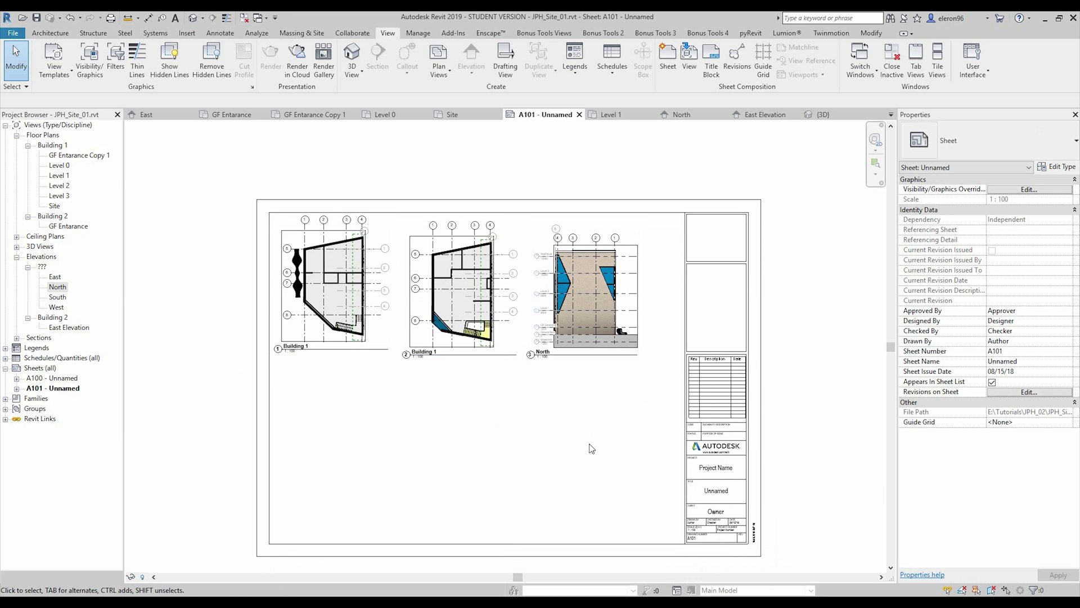
pyautogui.click(16, 338)
pyautogui.click(28, 348)
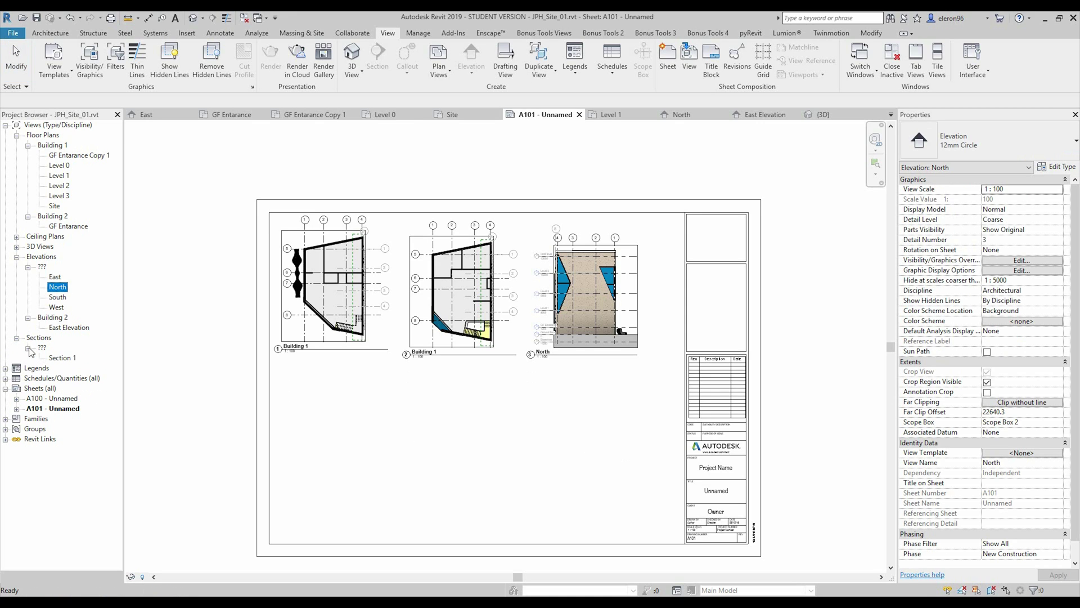
# Open the Site floor plan, passing through the Level 0 plan.
pyautogui.doubleClick(66, 167)
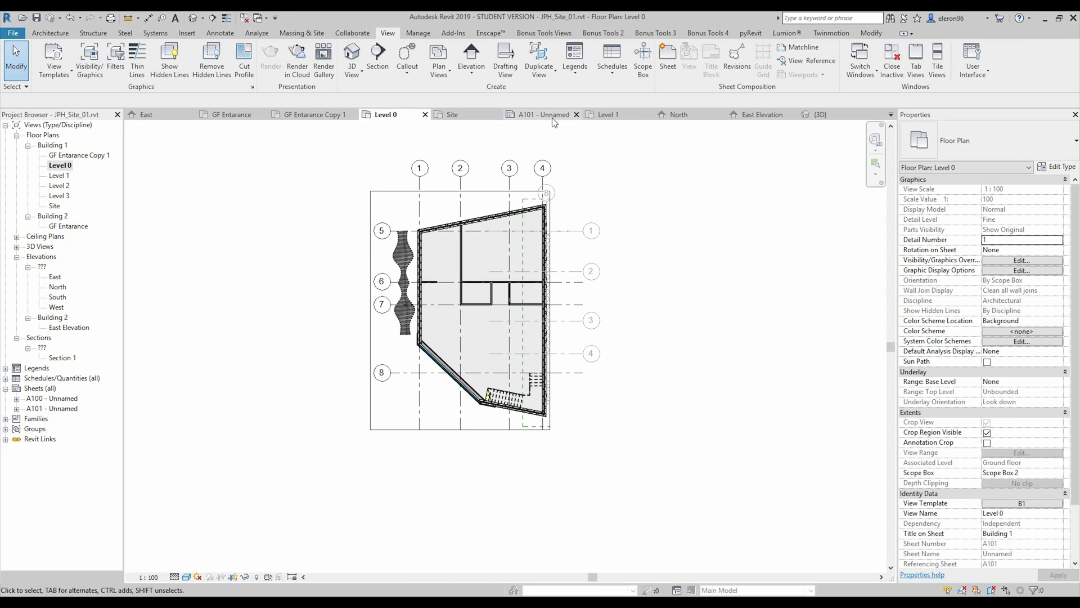
pyautogui.click(453, 114)
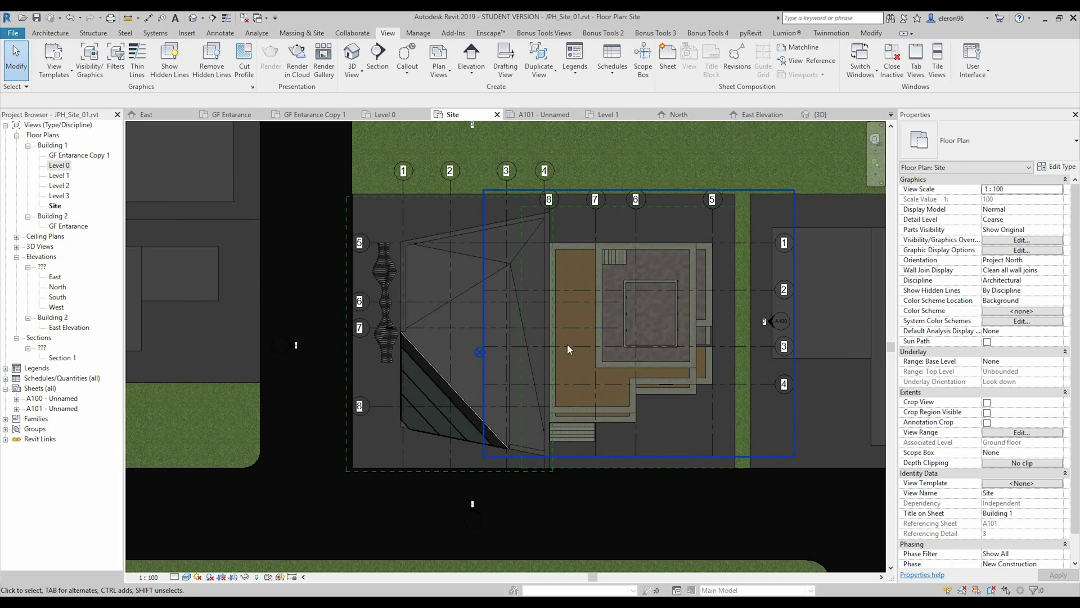
pyautogui.moveTo(581, 401); pyautogui.dragTo(578, 401, button='middle')
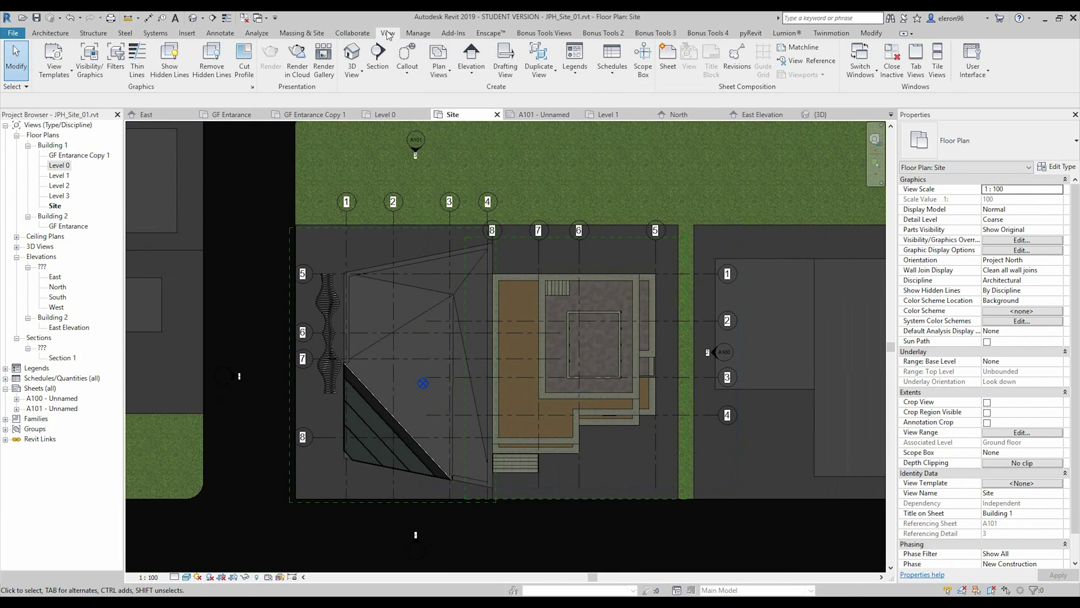
# Draw Section 2 across the left building, flip it, and extend its far clip to 10943.7.
pyautogui.click(378, 65)
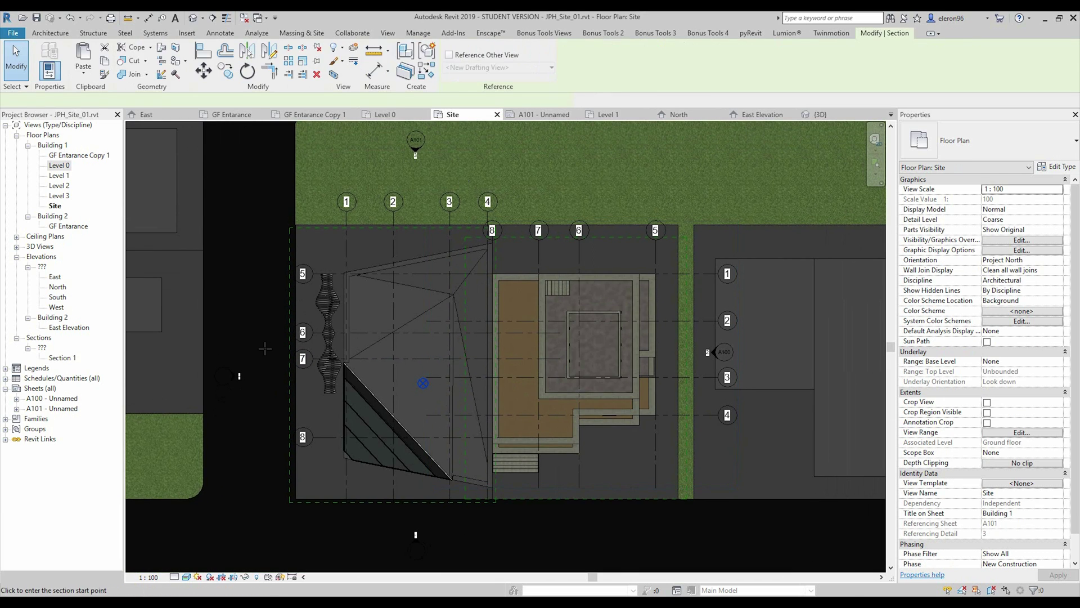
pyautogui.click(234, 347)
pyautogui.click(550, 347)
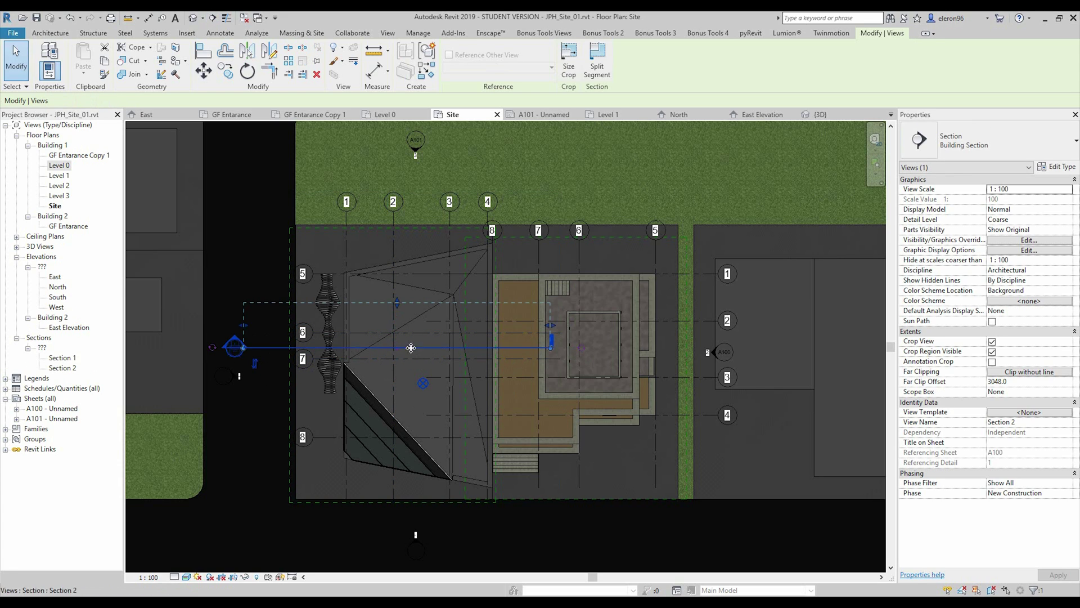
pyautogui.click(255, 363)
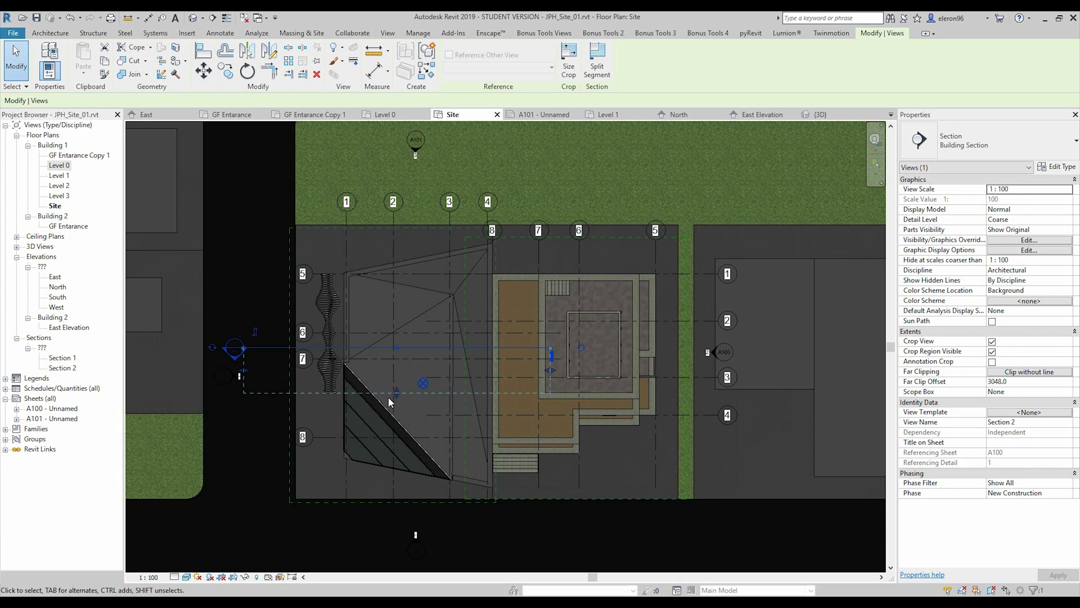
pyautogui.moveTo(393, 431); pyautogui.dragTo(397, 509)
pyautogui.click(65, 369)
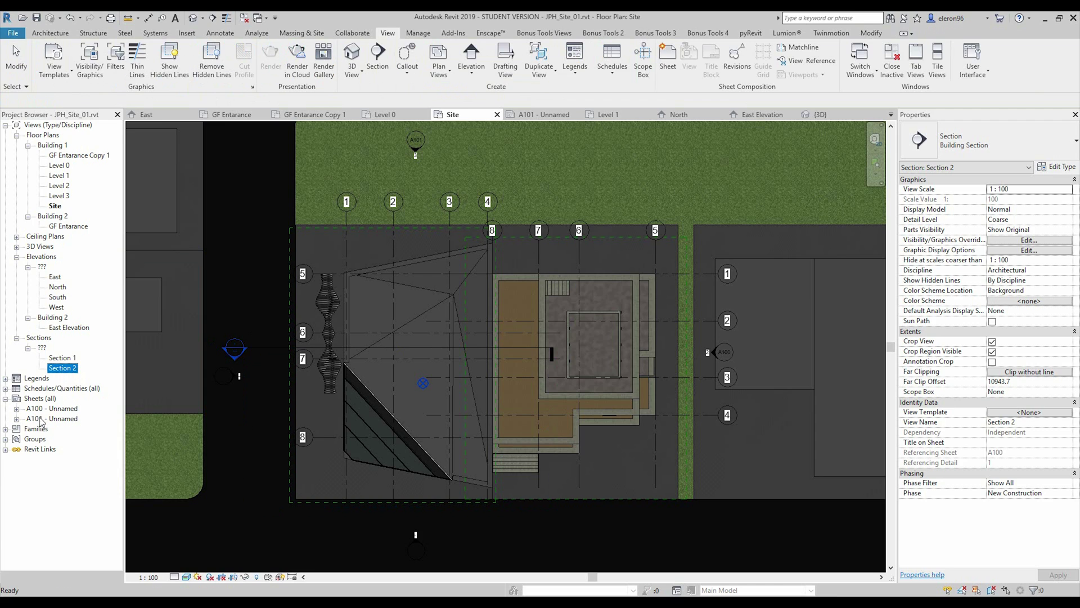
# Open Section 2 and crop it to Scope Box 2, with no view template.
pyautogui.doubleClick(67, 369)
pyautogui.press('Escape')
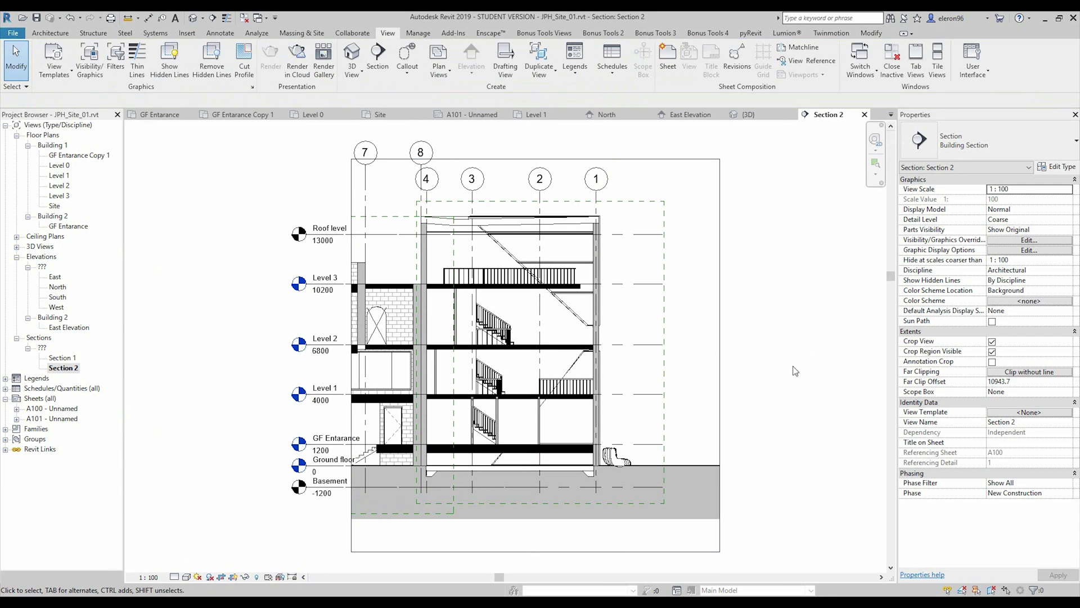
pyautogui.click(1024, 391)
pyautogui.click(1067, 391)
pyautogui.click(1013, 422)
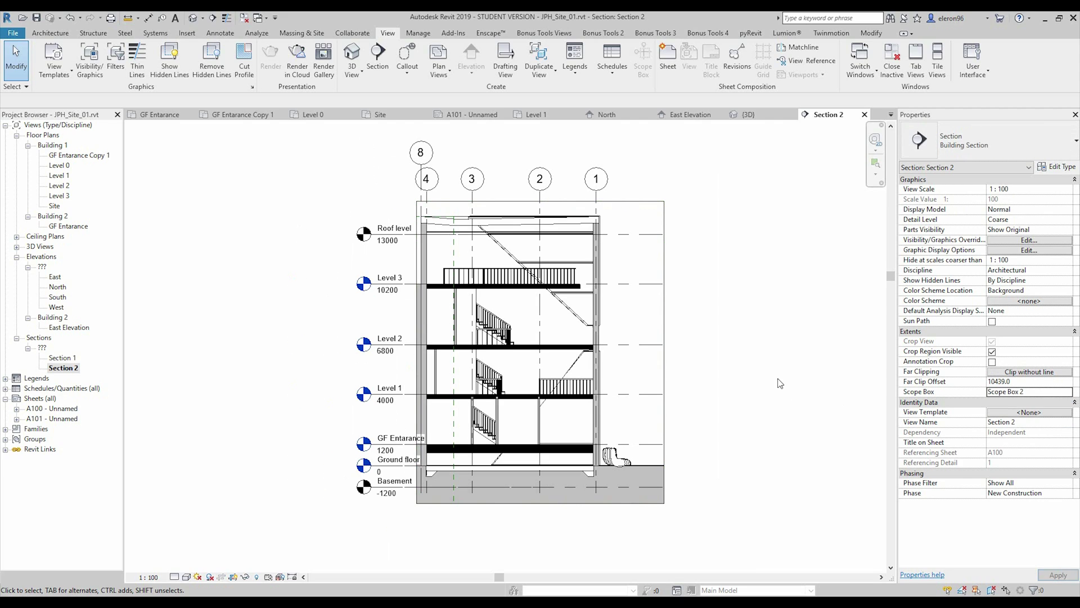
pyautogui.click(1029, 413)
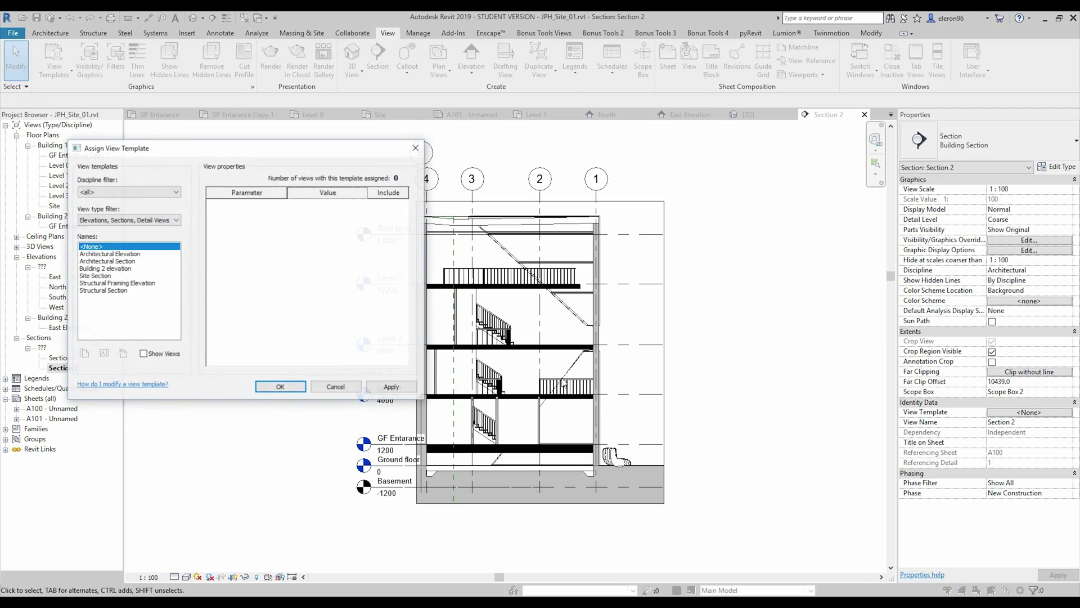
pyautogui.click(349, 387)
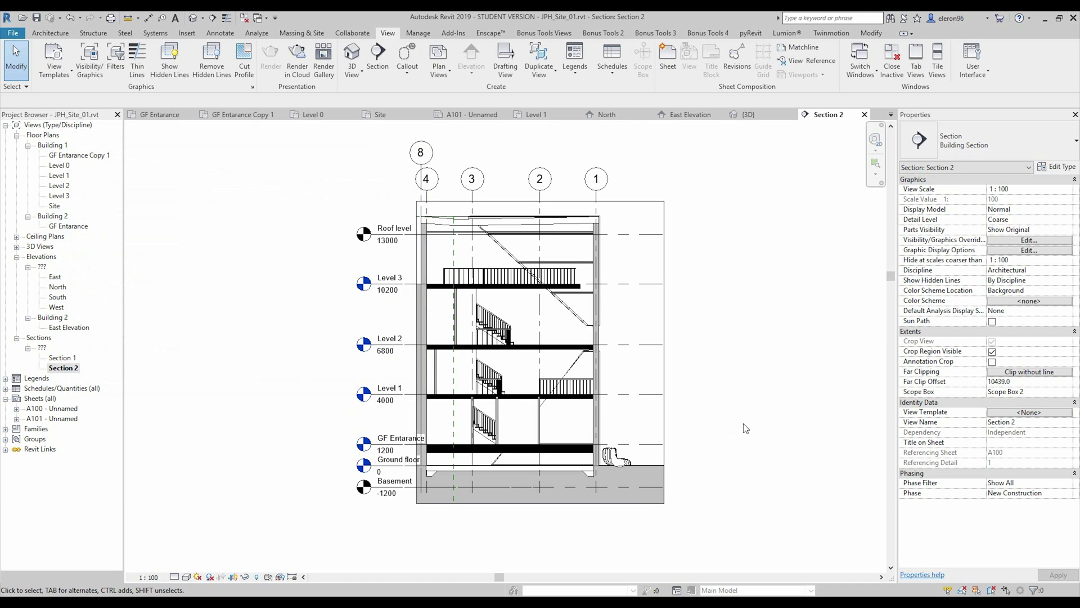
# Halftone the JPH_02.rvt link in Section 2's visibility/graphic overrides.
pyautogui.press('v')
pyautogui.press('g')
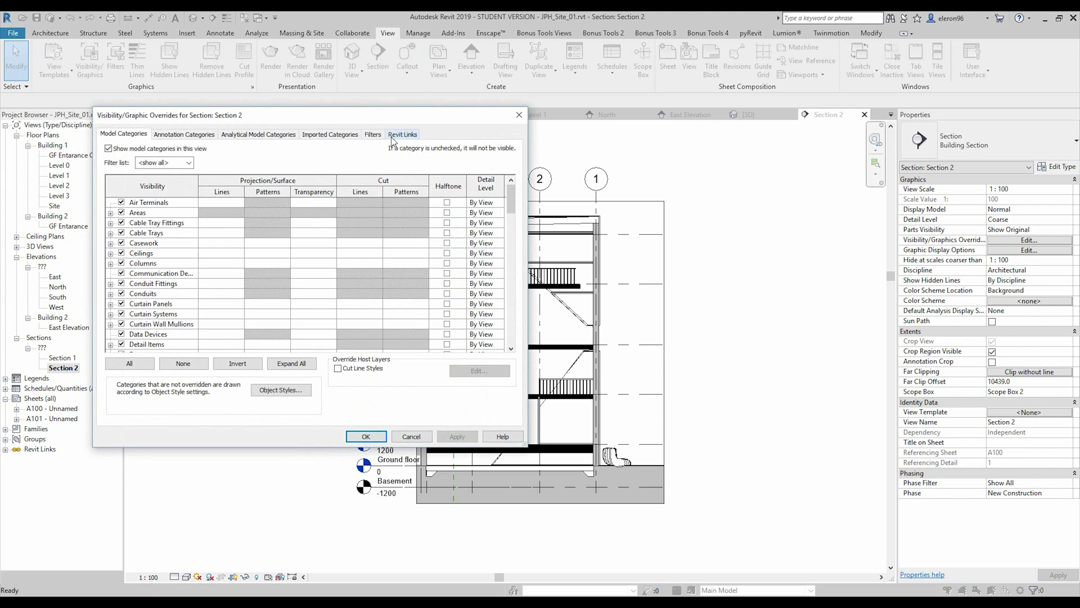
pyautogui.click(400, 135)
pyautogui.click(280, 194)
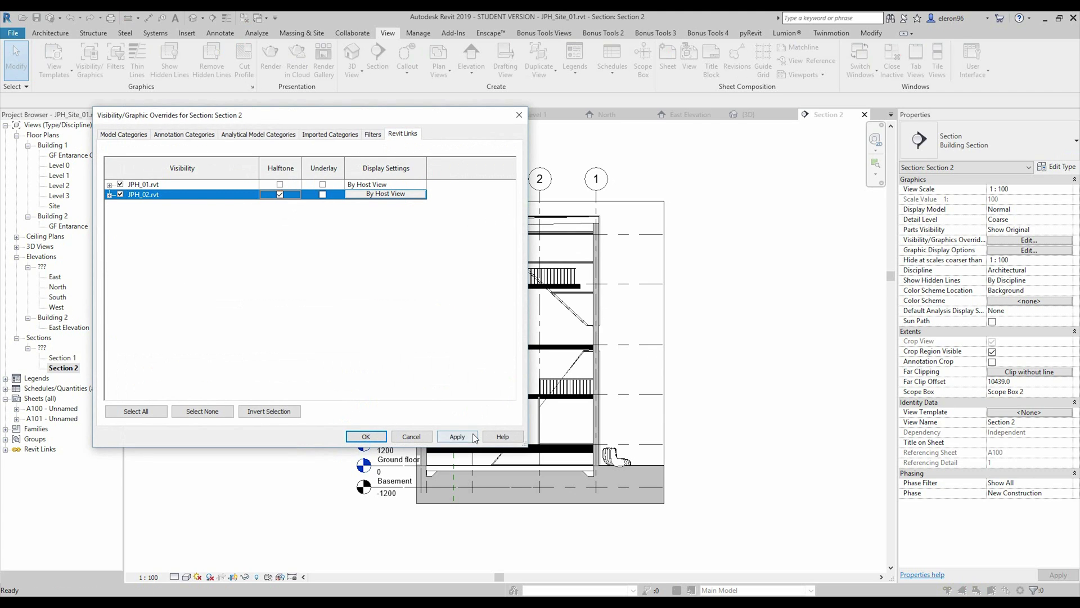
pyautogui.moveTo(417, 119); pyautogui.dragTo(498, 140)
pyautogui.click(439, 460)
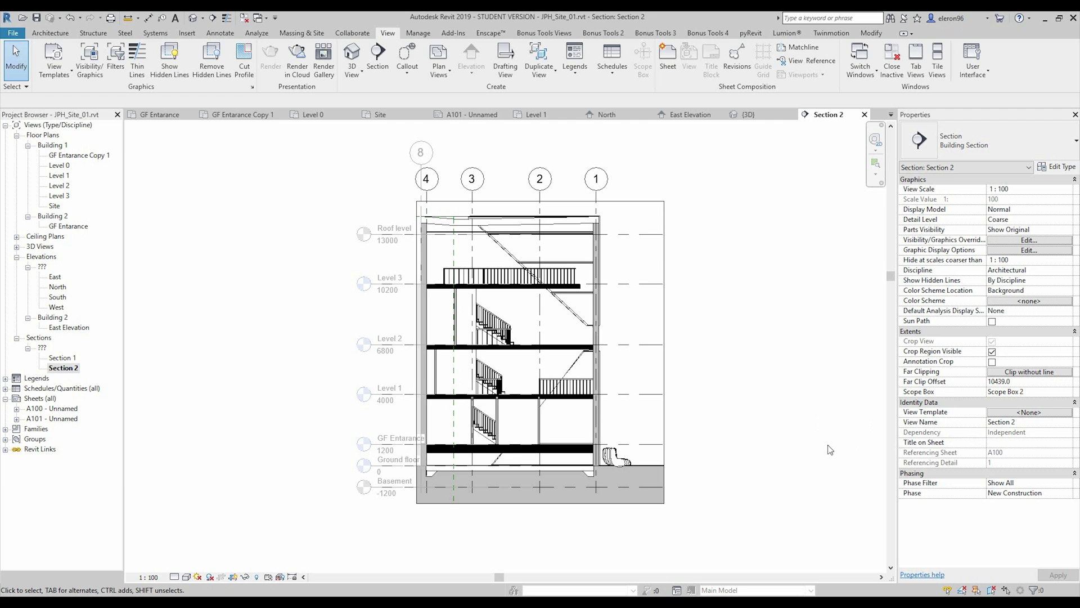
# Turn on Ambient Shadows and anti-aliased smooth lines in Graphic Display Options.
pyautogui.click(187, 578)
pyautogui.click(212, 494)
pyautogui.click(454, 288)
pyautogui.click(510, 309)
pyautogui.click(510, 243)
pyautogui.click(499, 434)
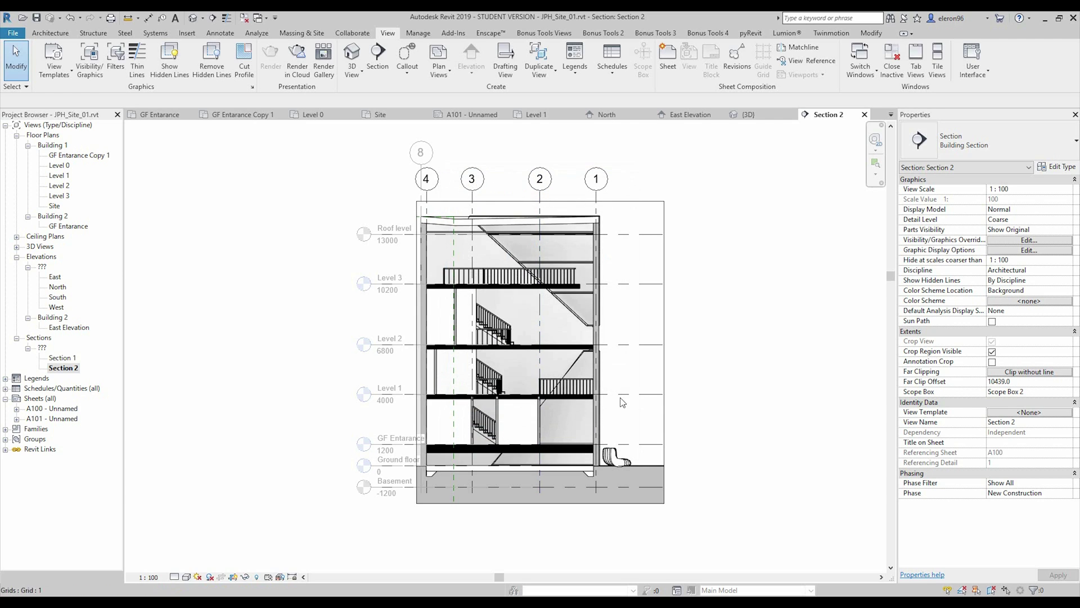
# Drop Section 2 onto sheet A101 below the first plan as viewport 4 at 1 : 100.
pyautogui.doubleClick(47, 419)
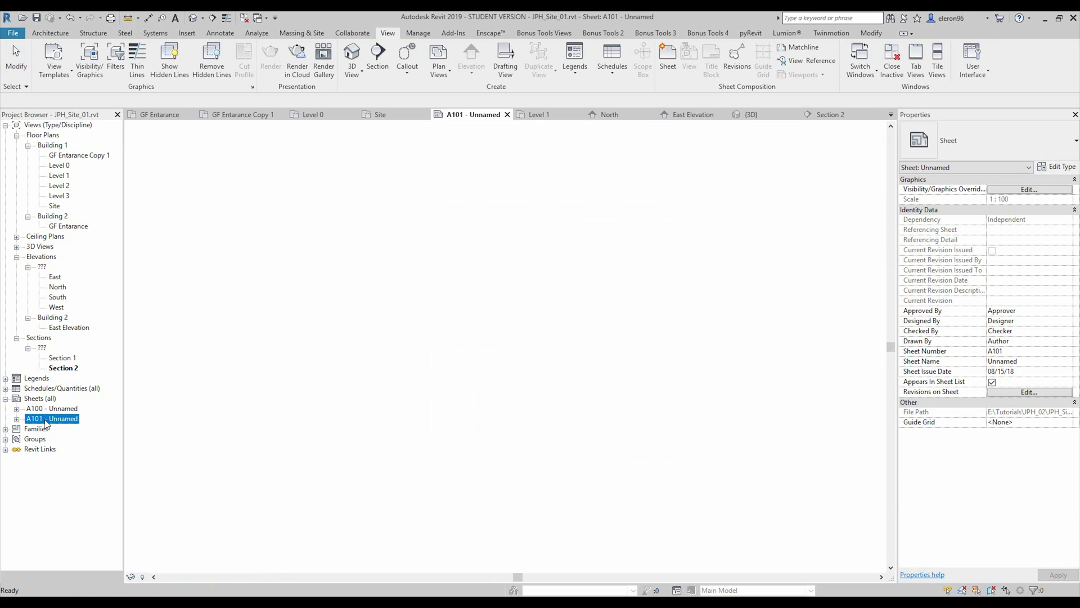
pyautogui.moveTo(63, 369); pyautogui.dragTo(336, 456)
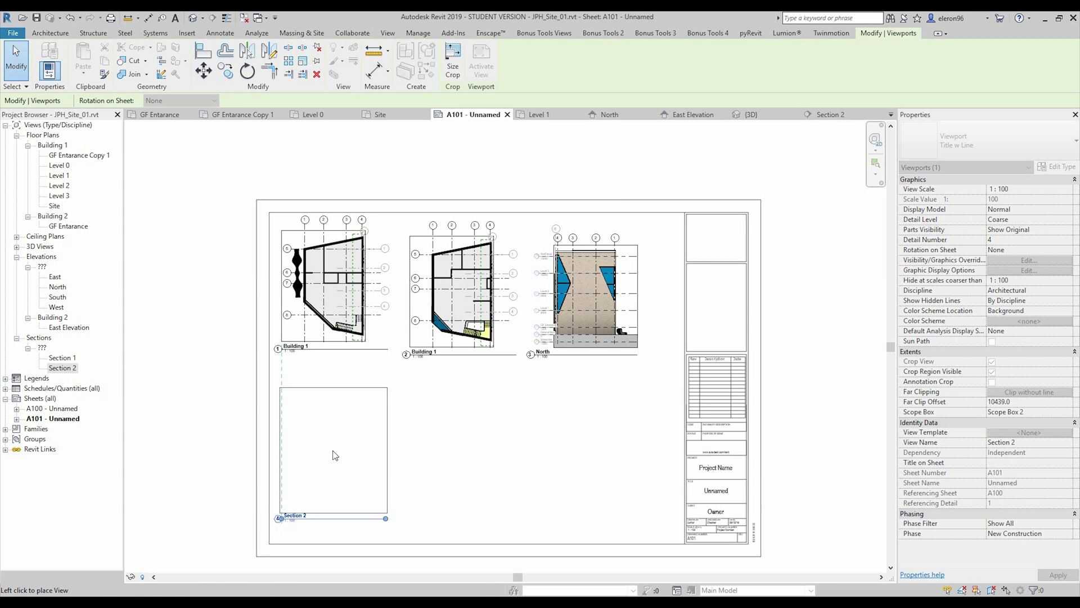
pyautogui.click(332, 455)
pyautogui.scroll(1, 301, 495)
pyautogui.scroll(3, 301, 495)
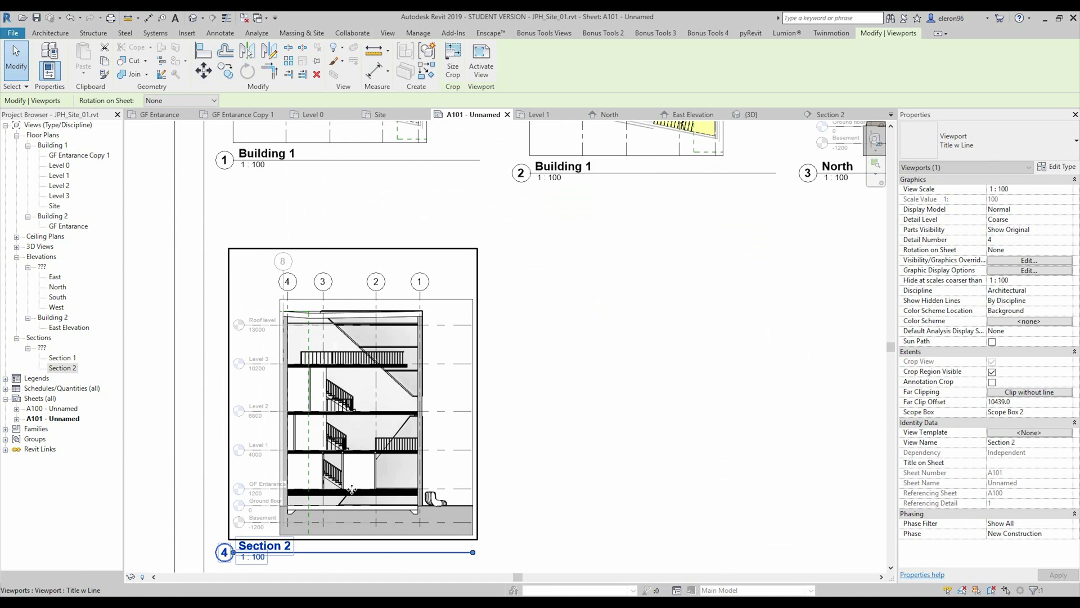
pyautogui.click(655, 417)
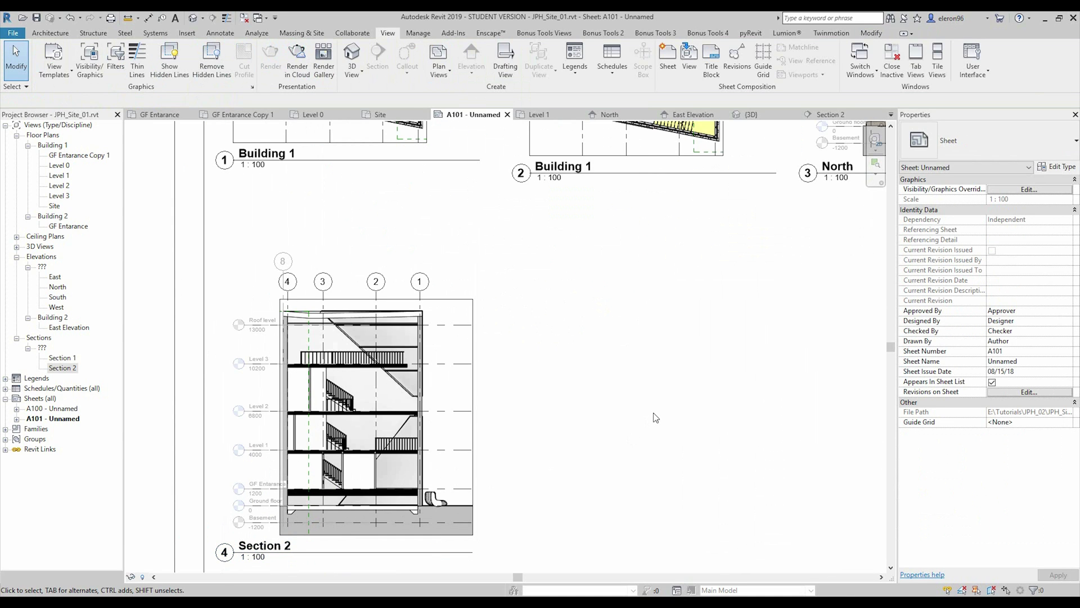